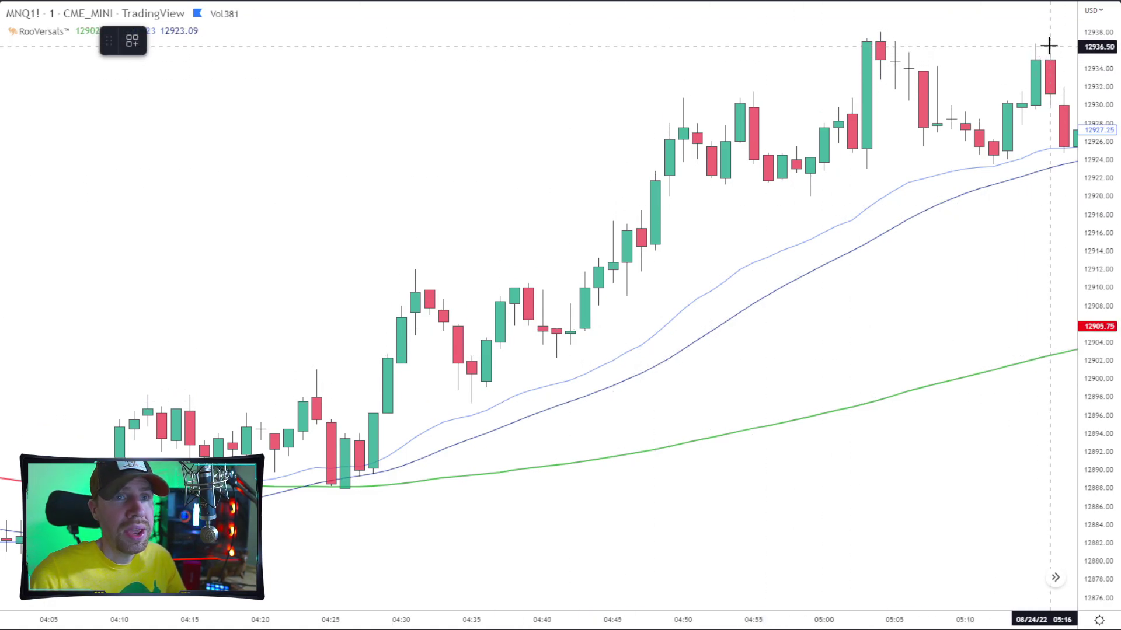
Step: Draw a green supply-zone rectangle over the recent highs, about 12923.5–12937, from 04:48 onward
mouse_move(1051, 42)
left_mouse_down()
mouse_move(713, 150)
mouse_move(655, 155)
mouse_move(669, 164)
left_mouse_up()
scroll(708, 240, "right", 5)
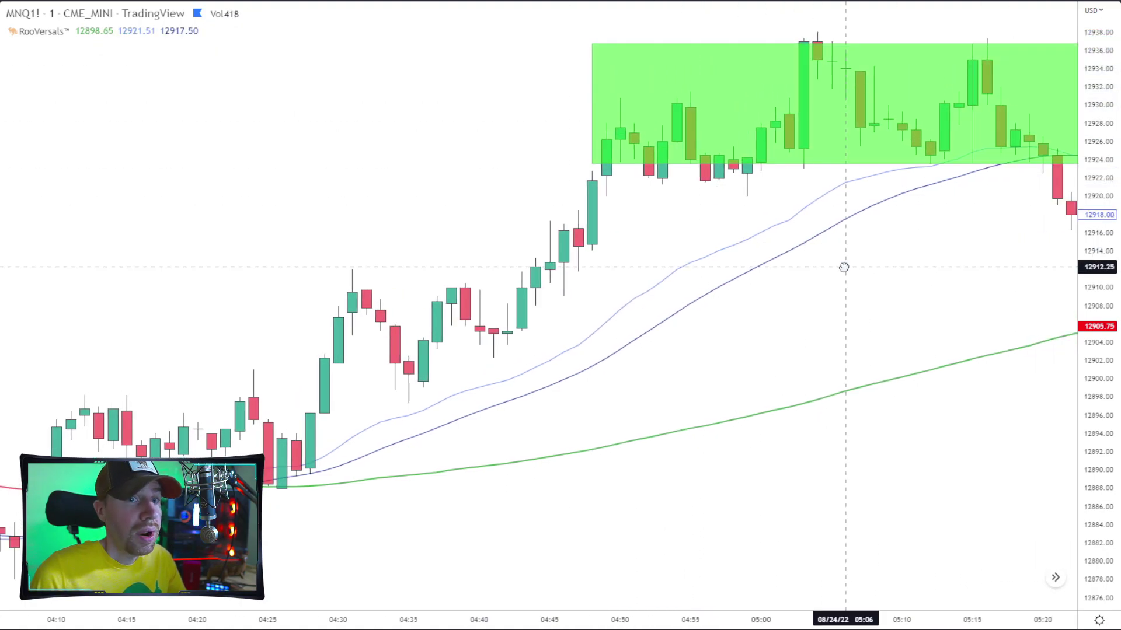
left_click_drag(828, 268, 795, 270)
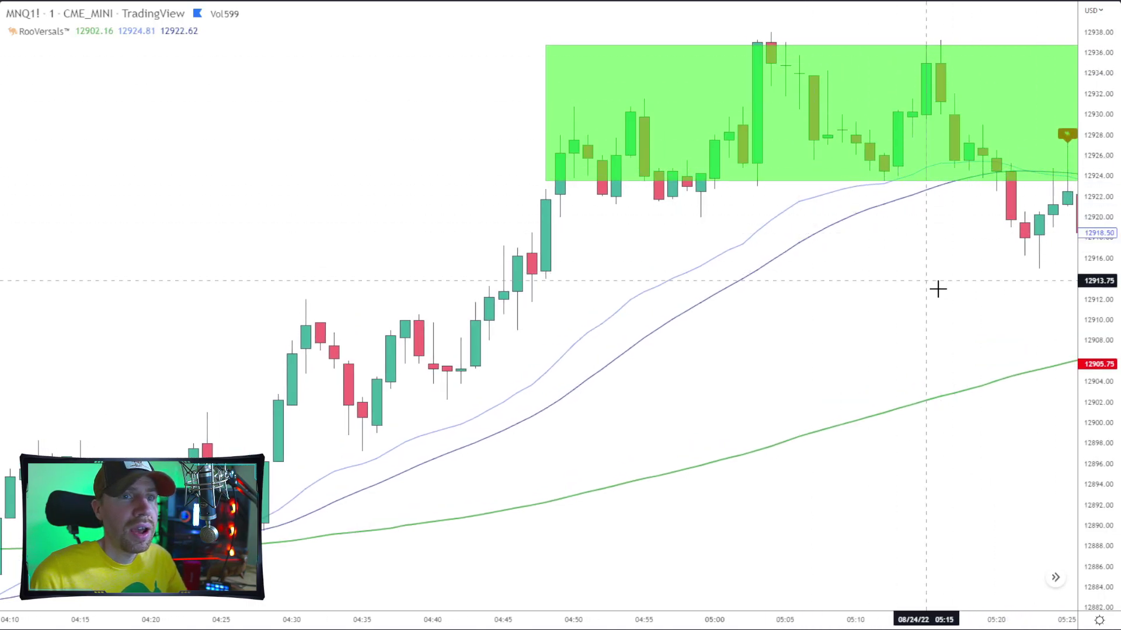
Step: Zoom the chart and bring up the Prediction and Measurement tools list
scroll(1039, 243, "down", 2)
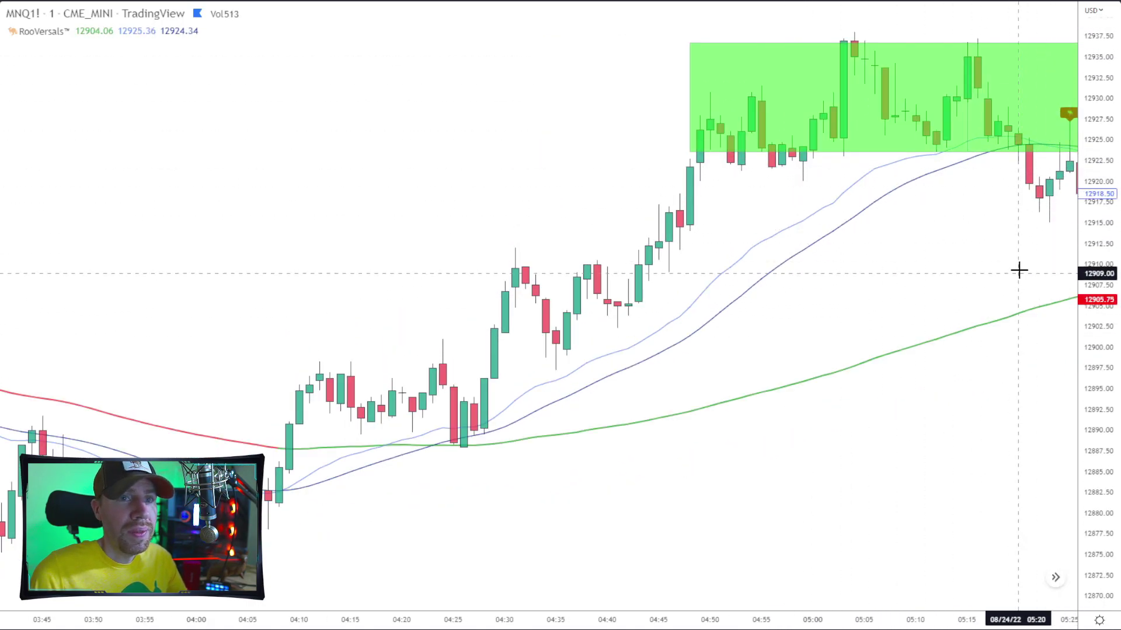
scroll(944, 180, "up", 3)
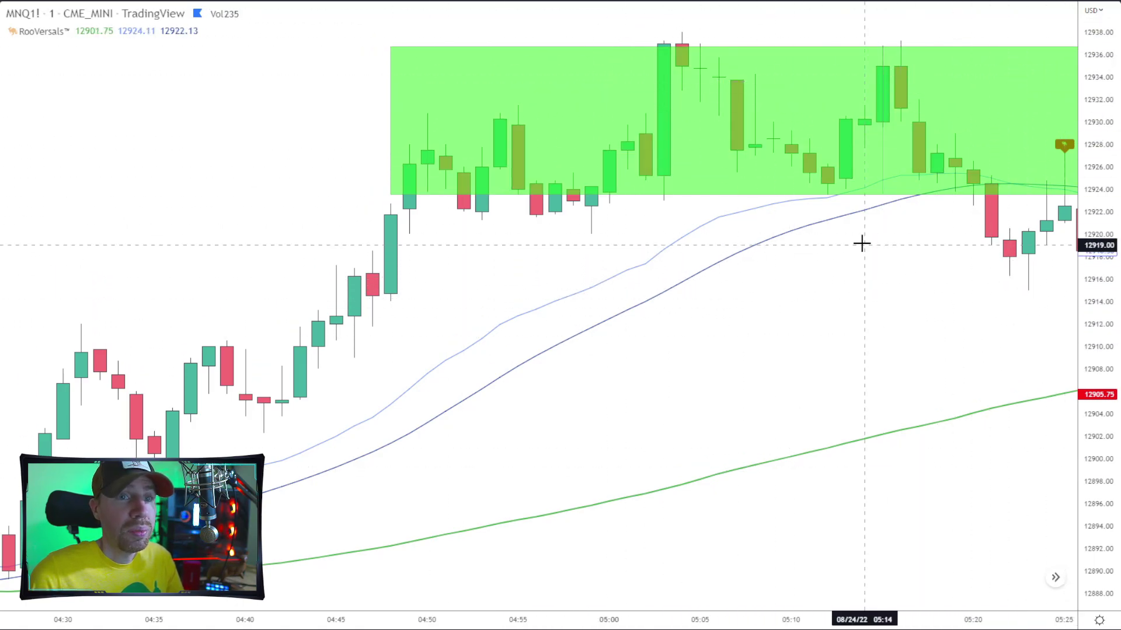
left_click(1, 171)
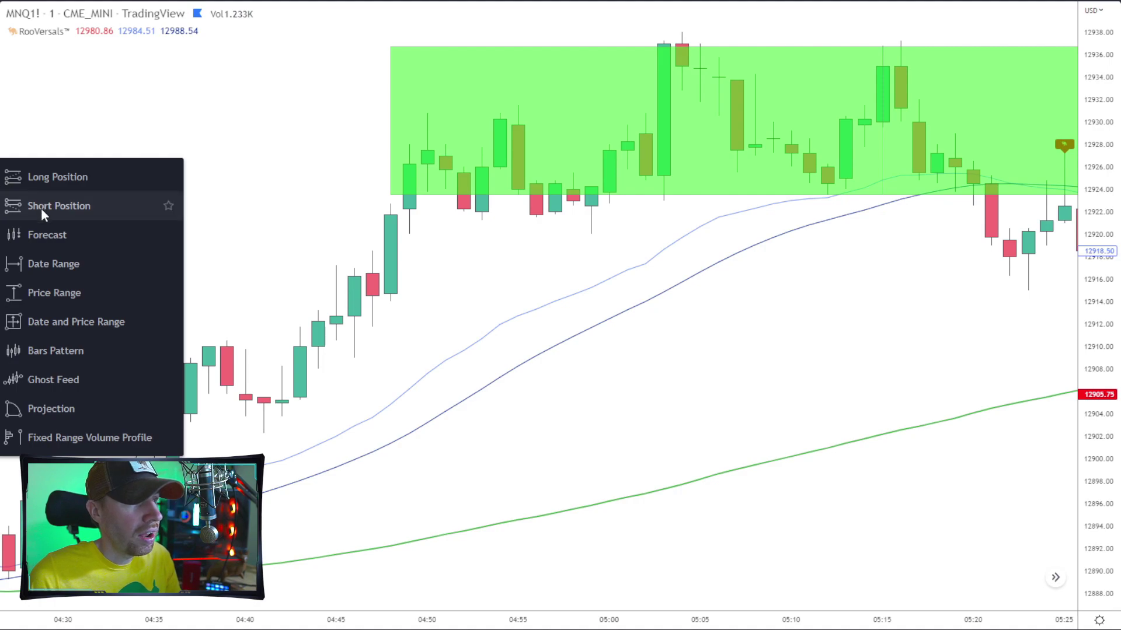
Step: Place a short position near 12922 on the latest bar with its stop at 12927.75
left_click(55, 207)
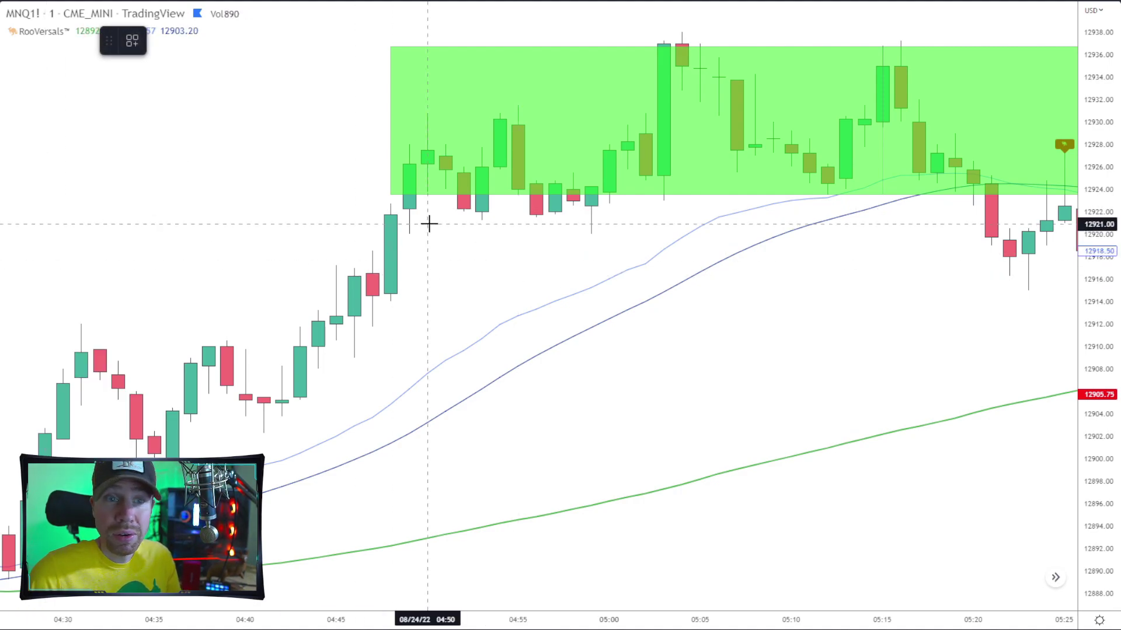
left_click(1052, 207)
left_click_drag(1066, 97, 1069, 148)
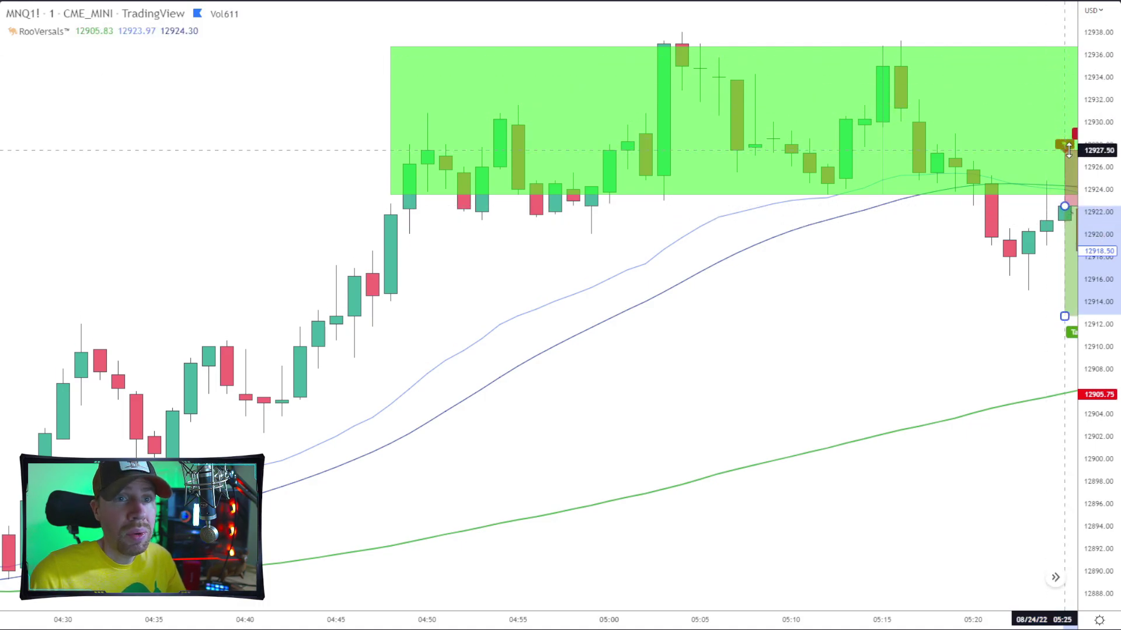
left_click(910, 367)
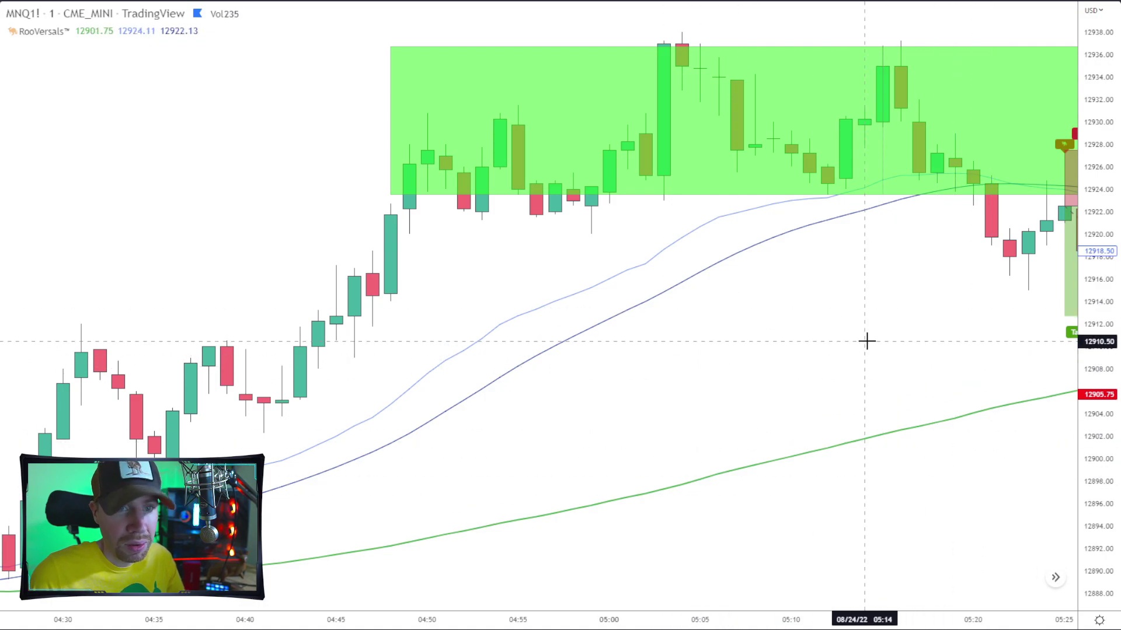
scroll(871, 356, "down", 3)
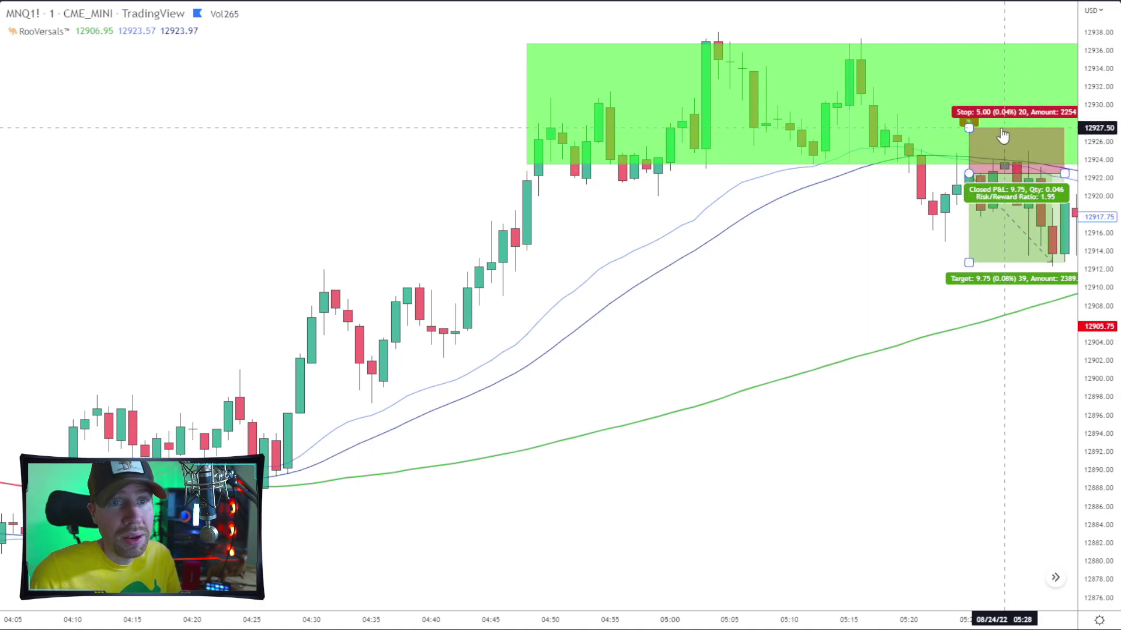
Step: Pan and zoom to later bars until the short closes at its 9.75 target
left_click_drag(860, 328, 803, 322)
scroll(852, 353, "down", 2)
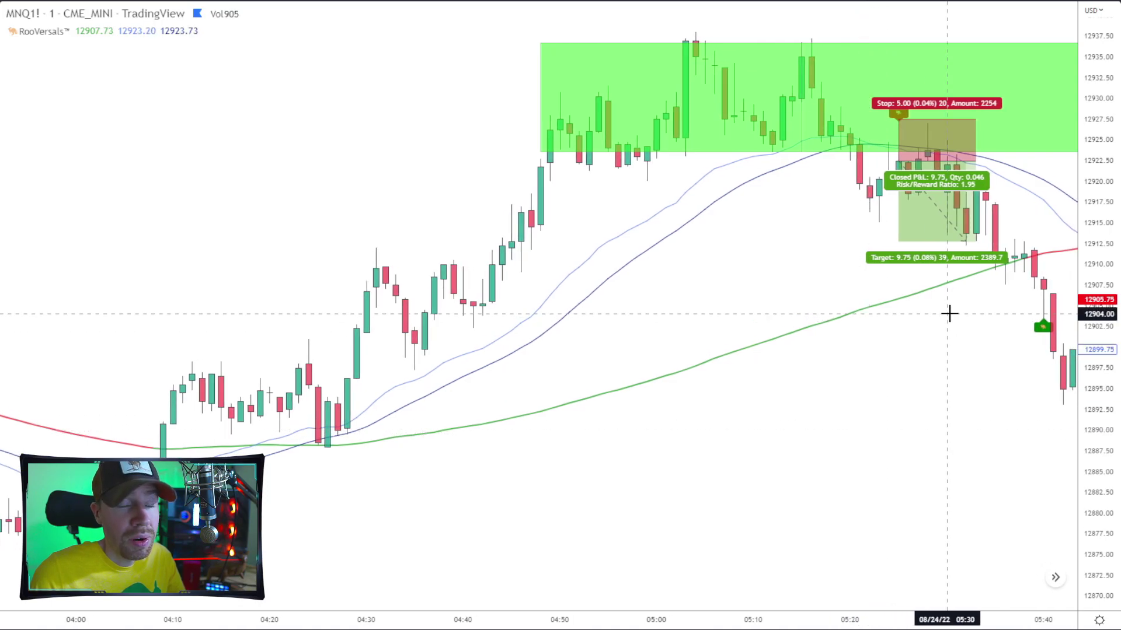
scroll(946, 344, "up", 2)
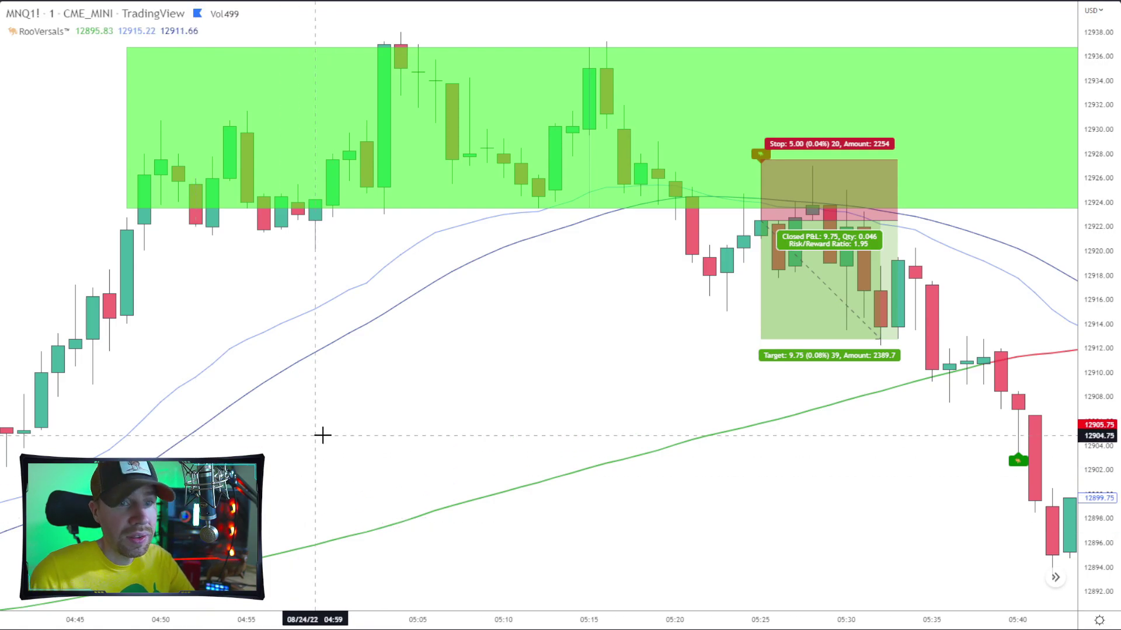
scroll(514, 455, "down", 2)
double_click(584, 452)
scroll(593, 454, "down", 10)
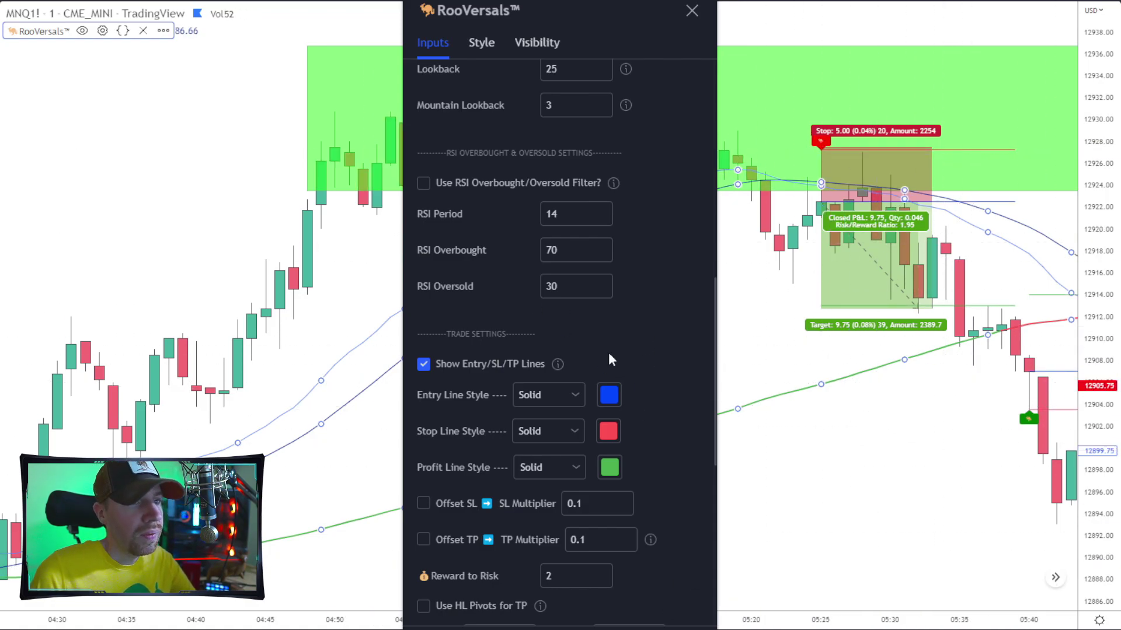
key("Escape")
scroll(508, 332, "up", 3)
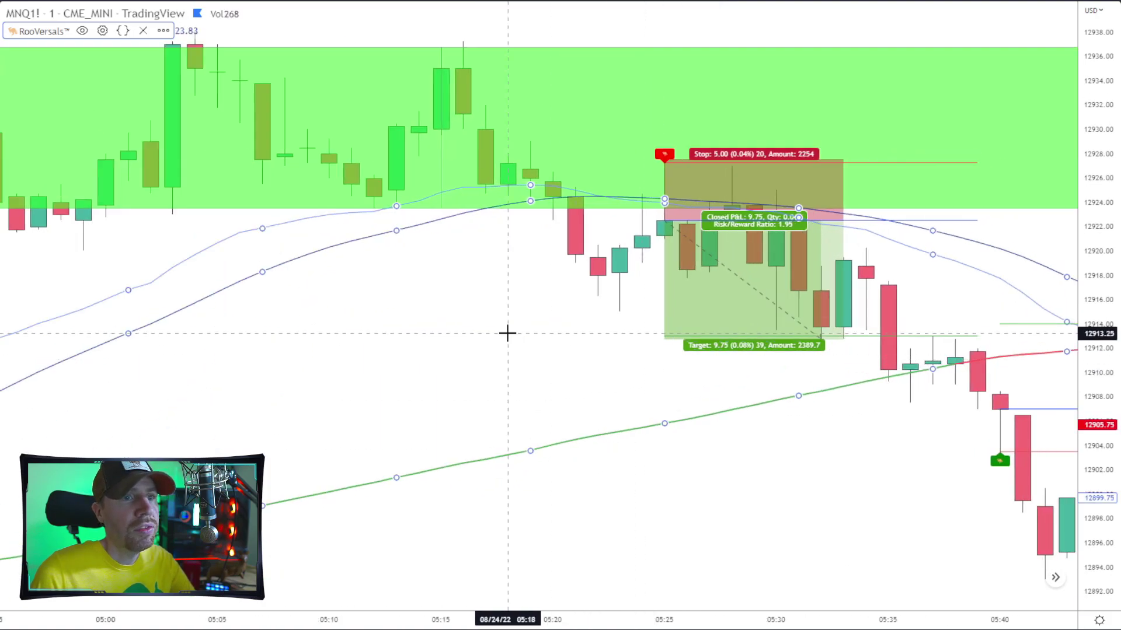
scroll(753, 321, "up", 3)
scroll(753, 321, "down", 3)
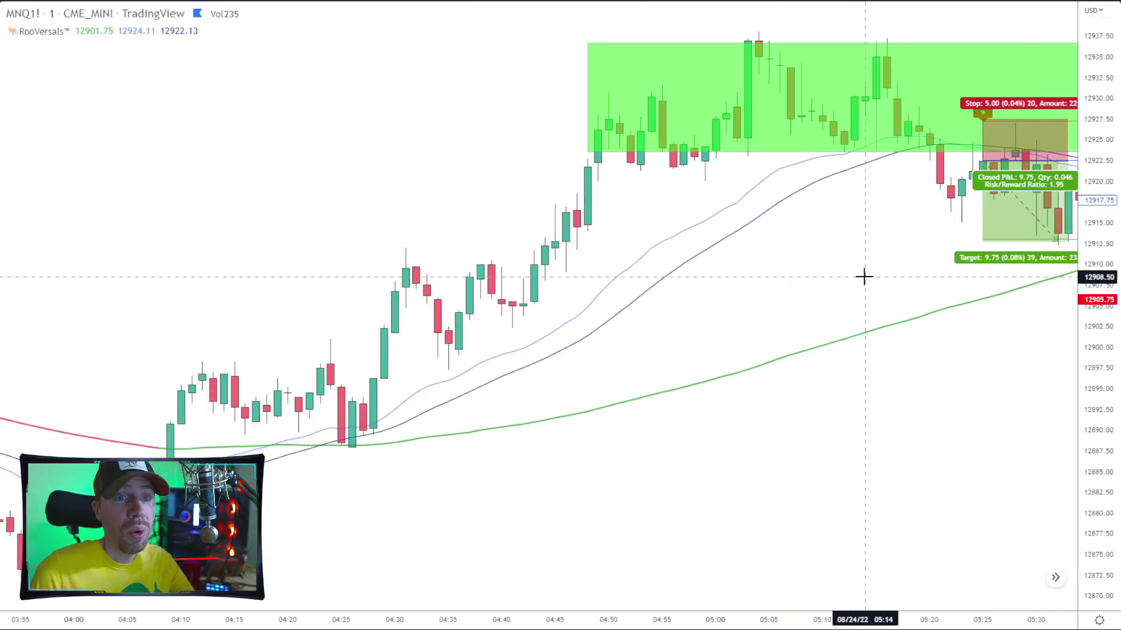
Step: Pan and zoom the chart forward to about 06:20, showing the later red RooVersals signal
scroll(864, 278, "down", 3)
left_click_drag(975, 433, 810, 405)
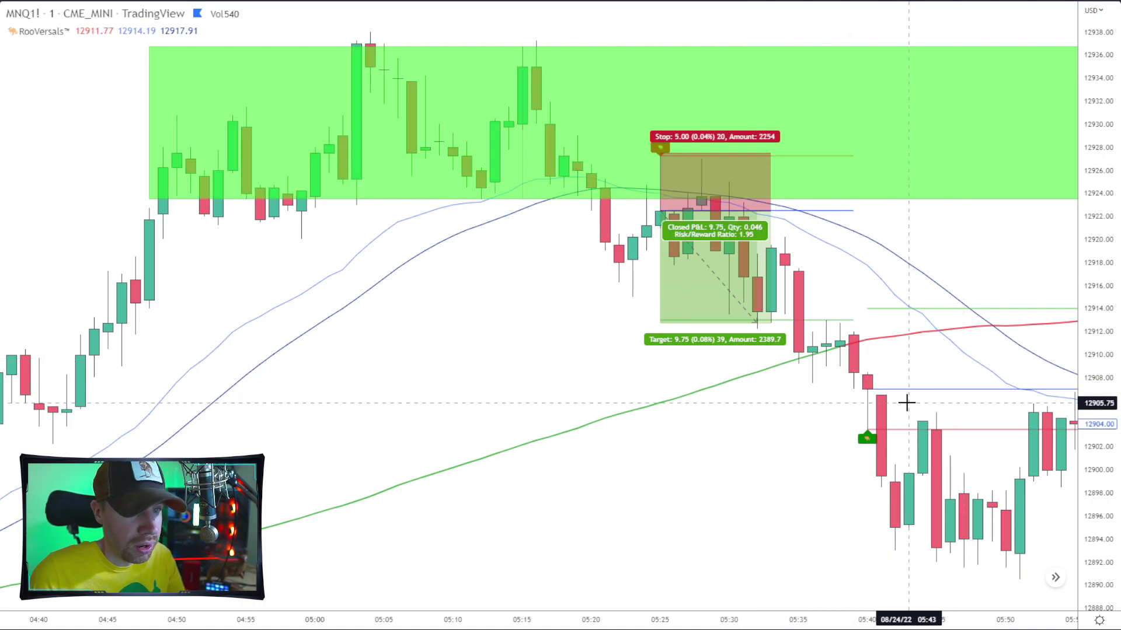
scroll(907, 403, "right", 3)
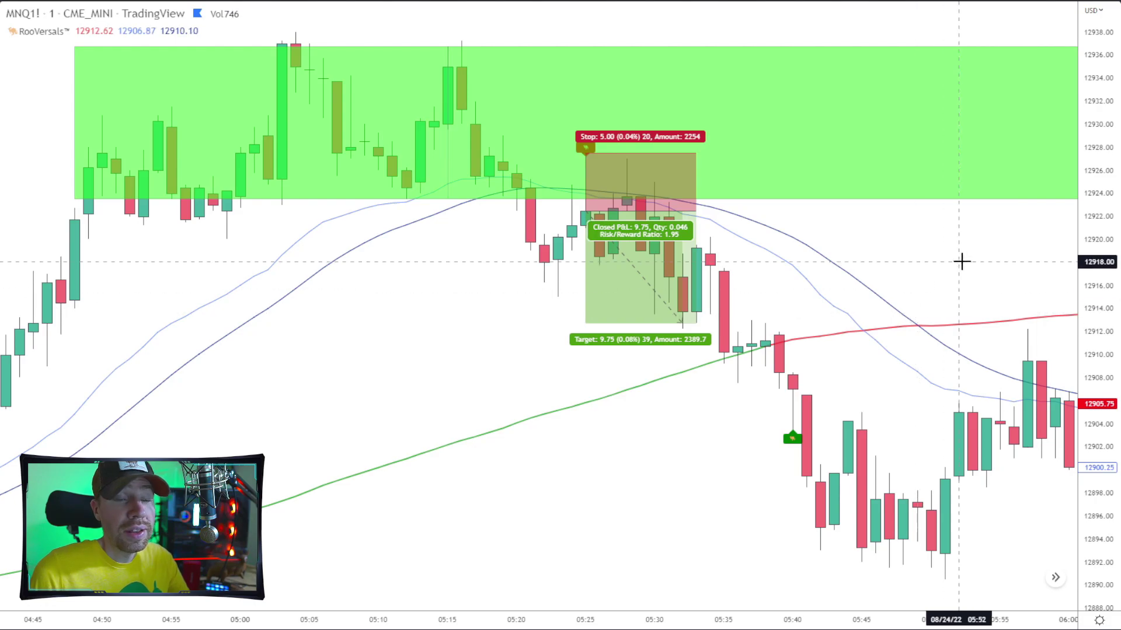
scroll(878, 426, "down", 2)
scroll(939, 484, "down", 2)
scroll(939, 485, "right", 4)
scroll(1009, 501, "up", 3)
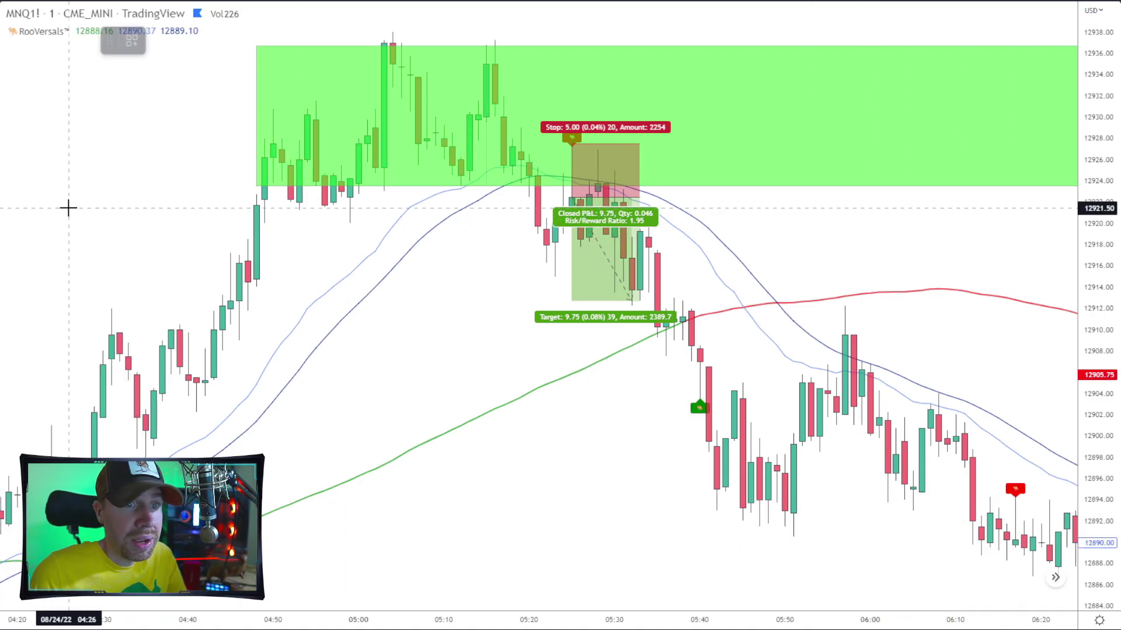
Step: Place a second short at 12890 near 06:18 with a 5.50-point stop and 21.50-point target
left_click(1024, 543)
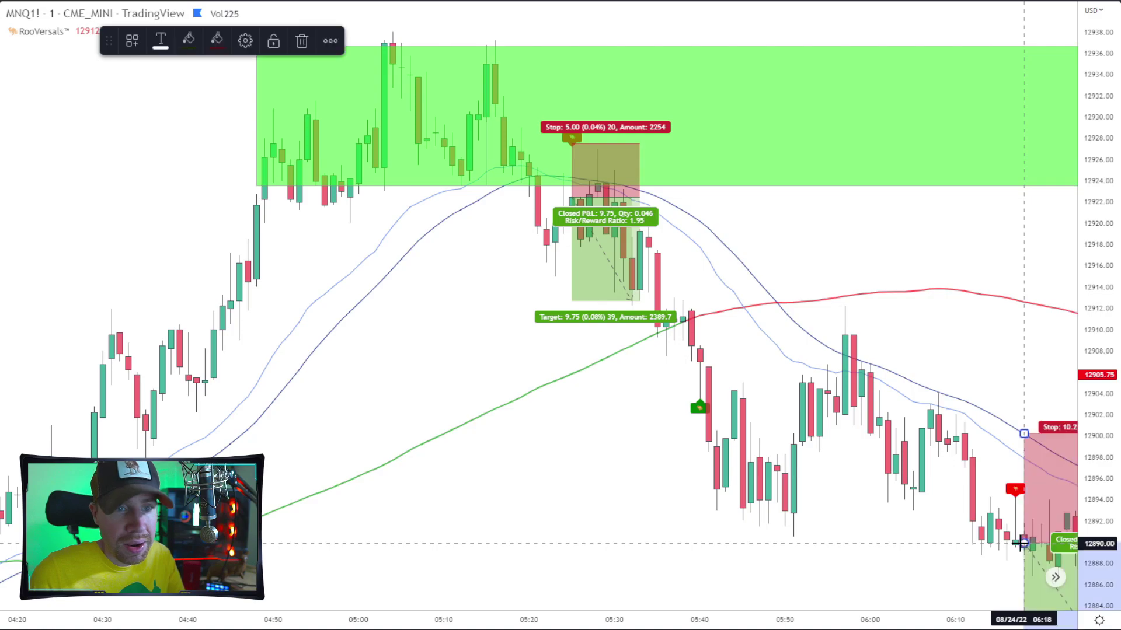
mouse_move(1024, 474)
left_mouse_down()
mouse_move(1024, 433)
mouse_move(856, 368)
mouse_move(925, 492)
mouse_move(966, 477)
mouse_move(908, 356)
left_mouse_up()
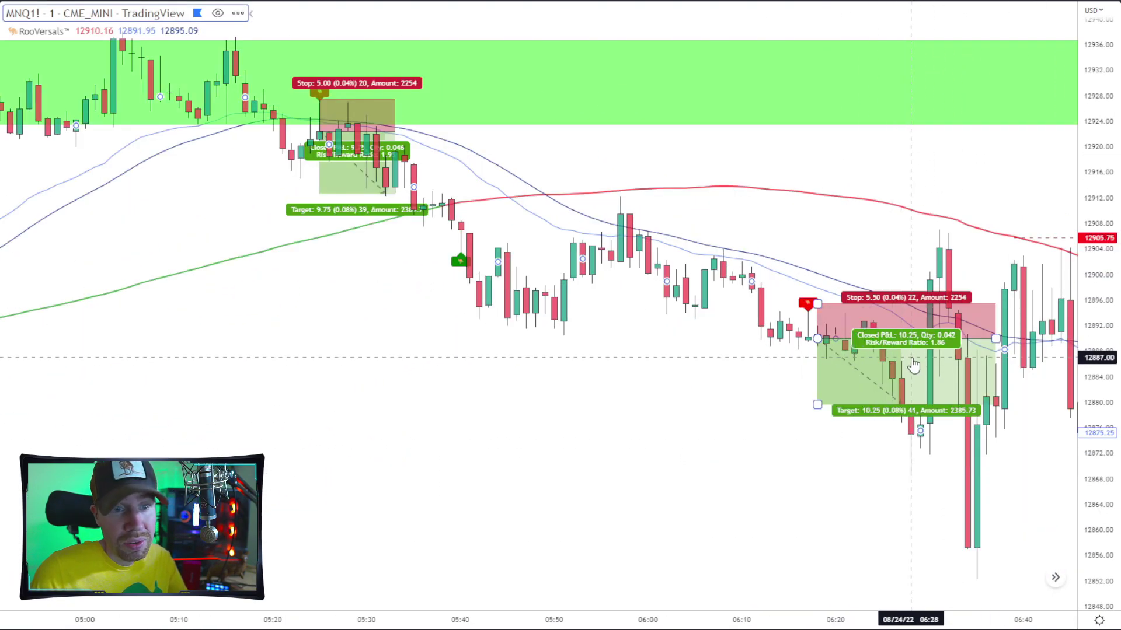
left_click_drag(995, 339, 920, 339)
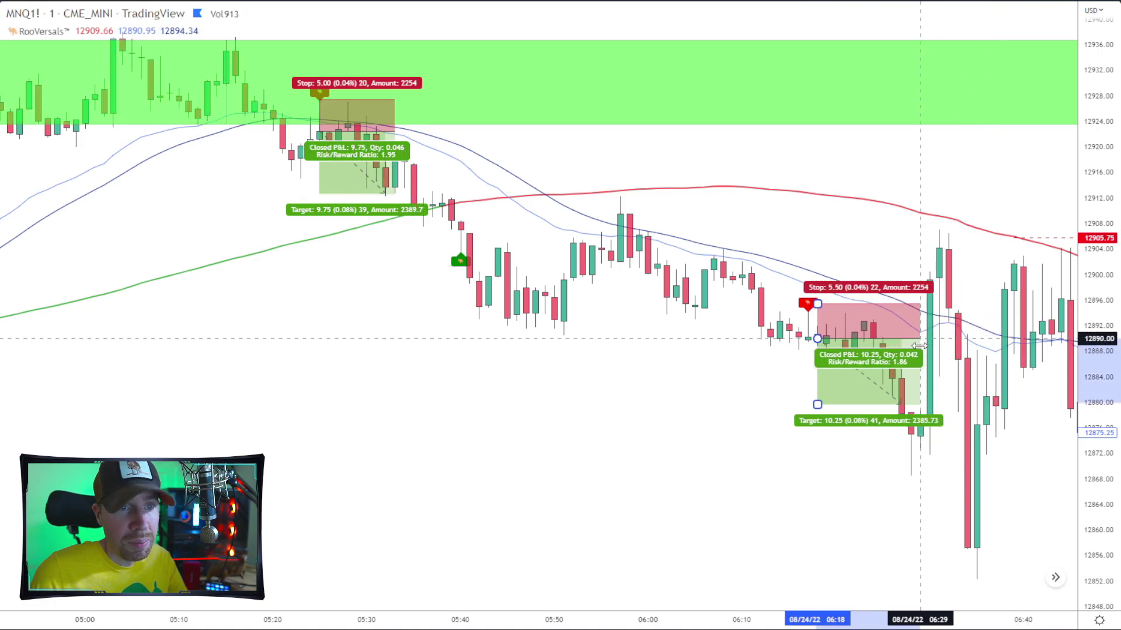
left_click_drag(843, 404, 844, 476)
scroll(638, 495, "up", 3)
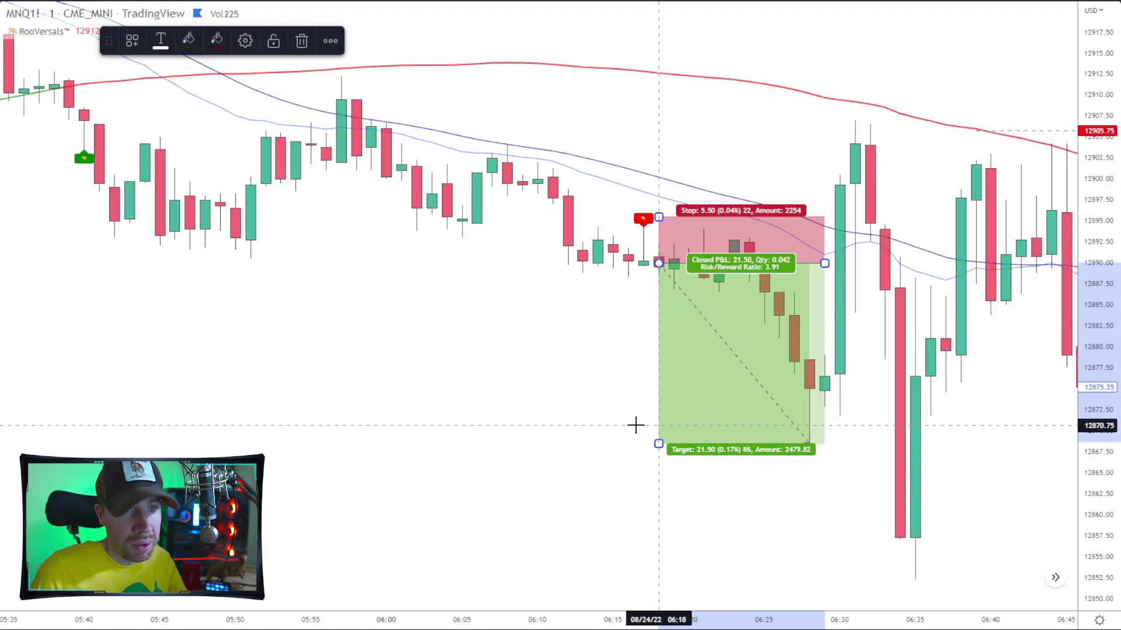
scroll(438, 280, "down", 3)
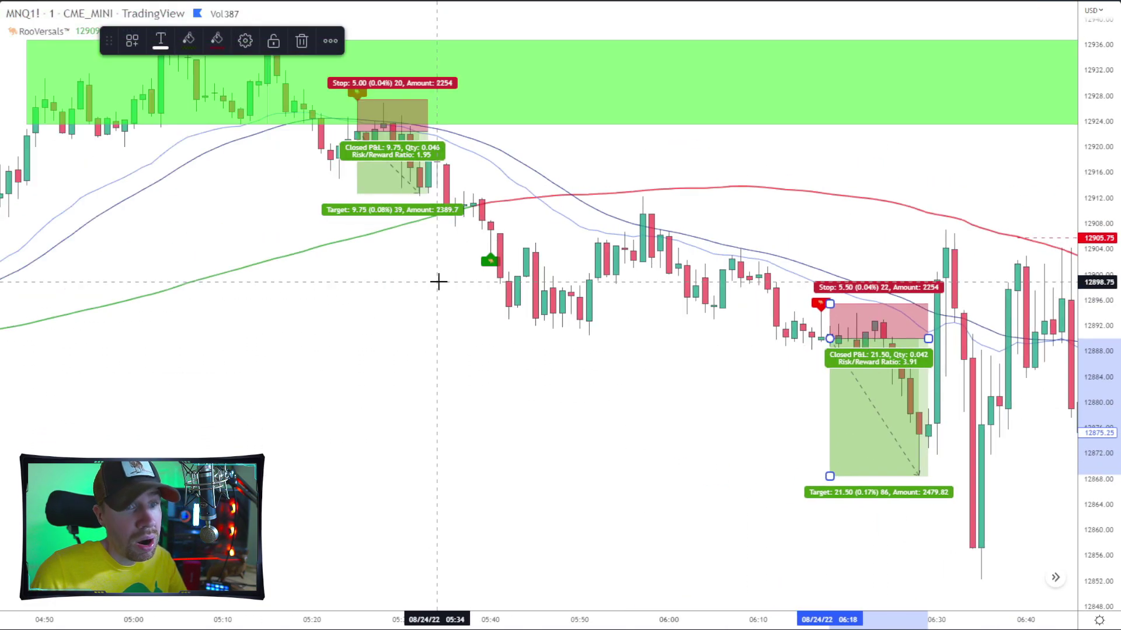
left_click(607, 430)
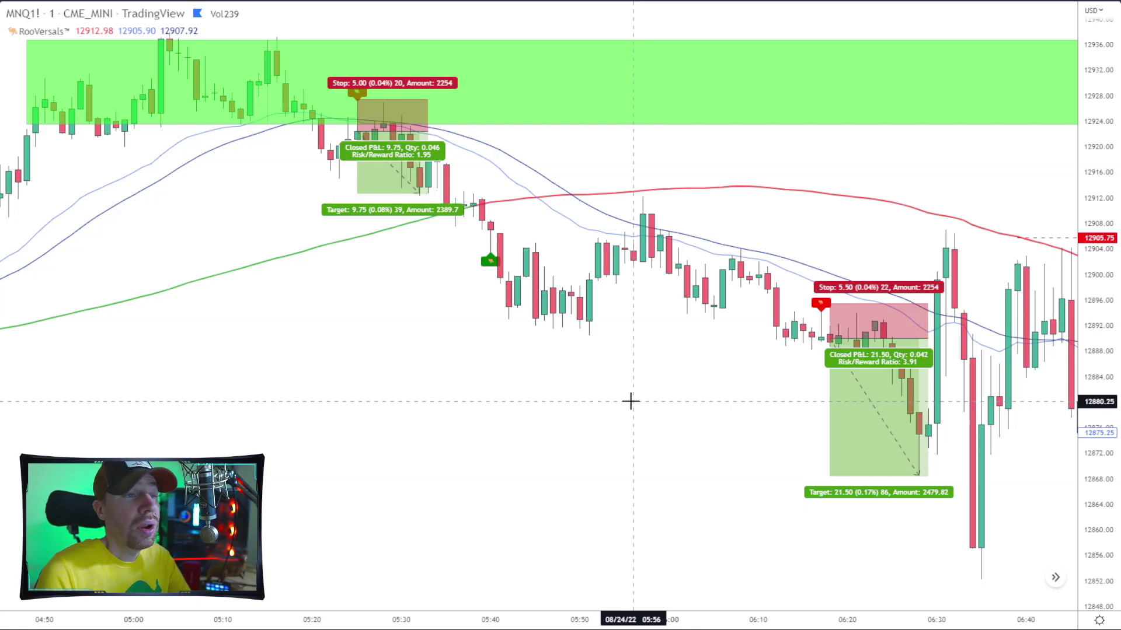
scroll(788, 288, "left", 10)
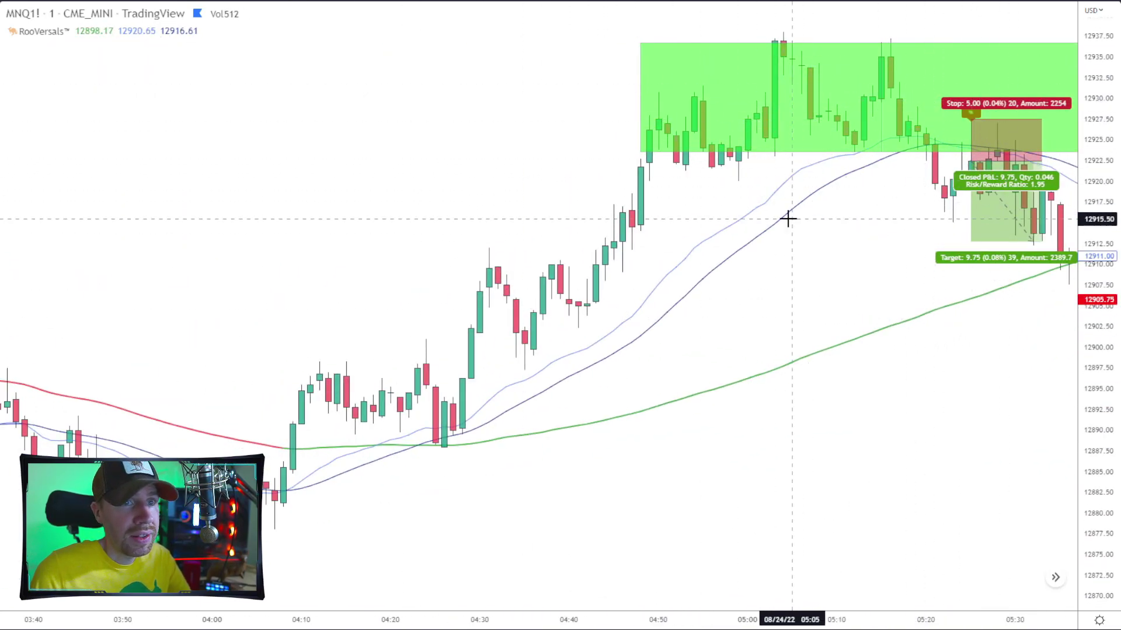
scroll(995, 520, "right", 3)
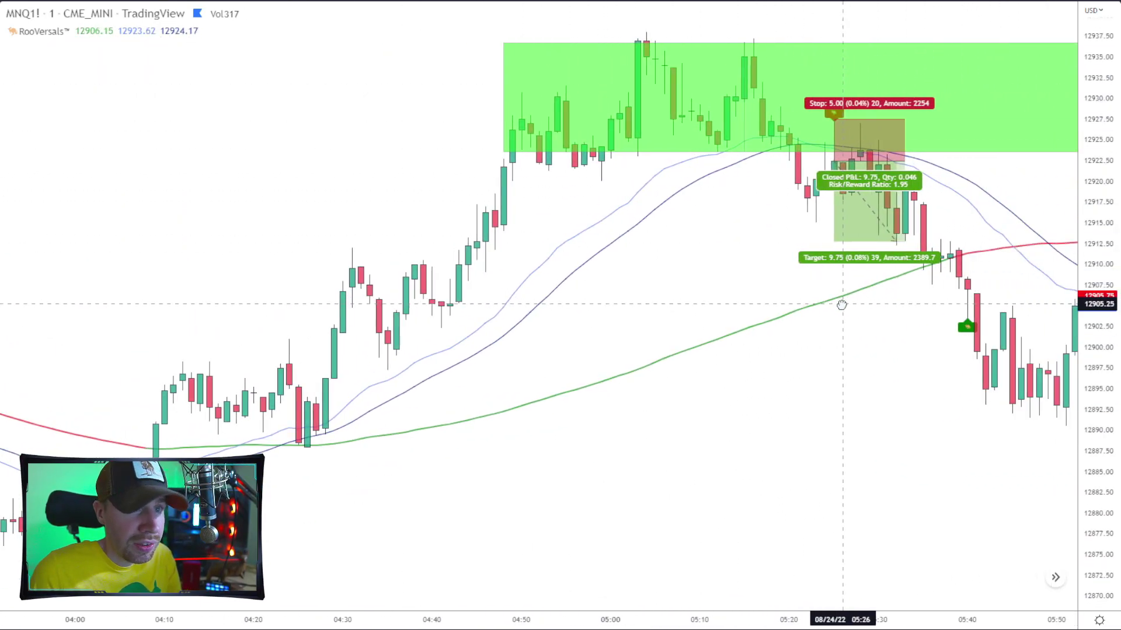
scroll(894, 366, "right", 3)
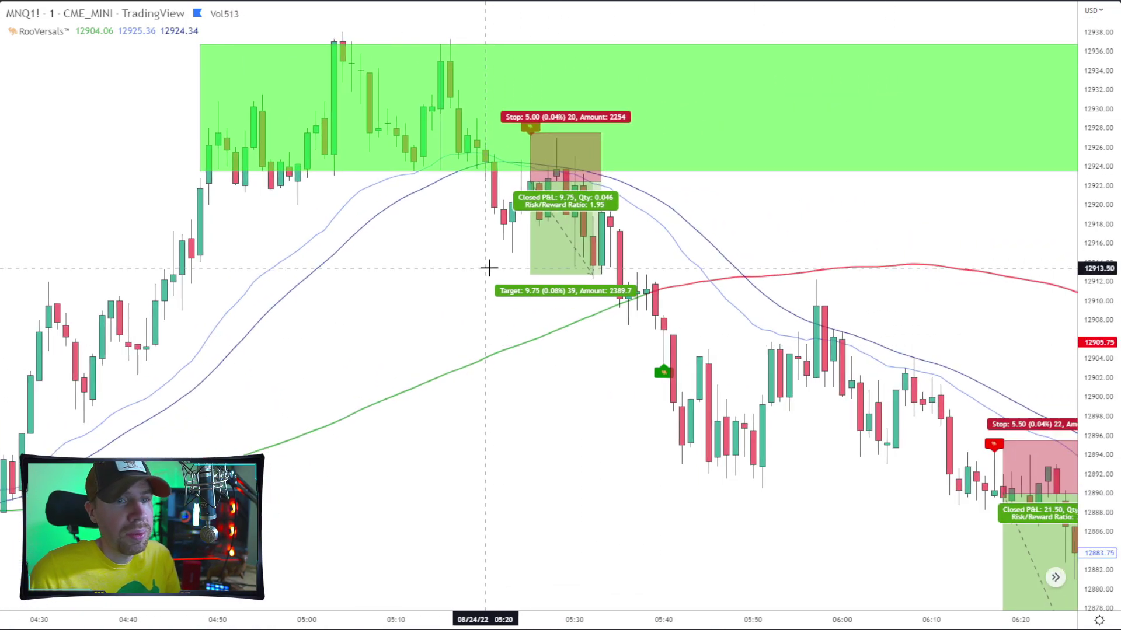
scroll(1027, 485, "up", 3)
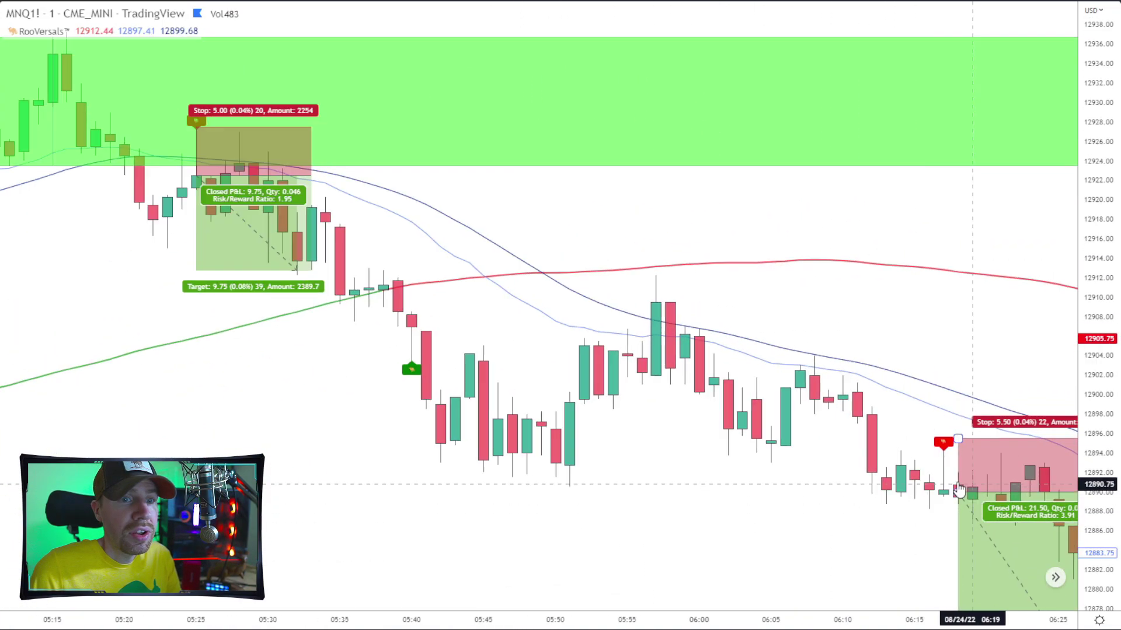
scroll(932, 470, "up", 3)
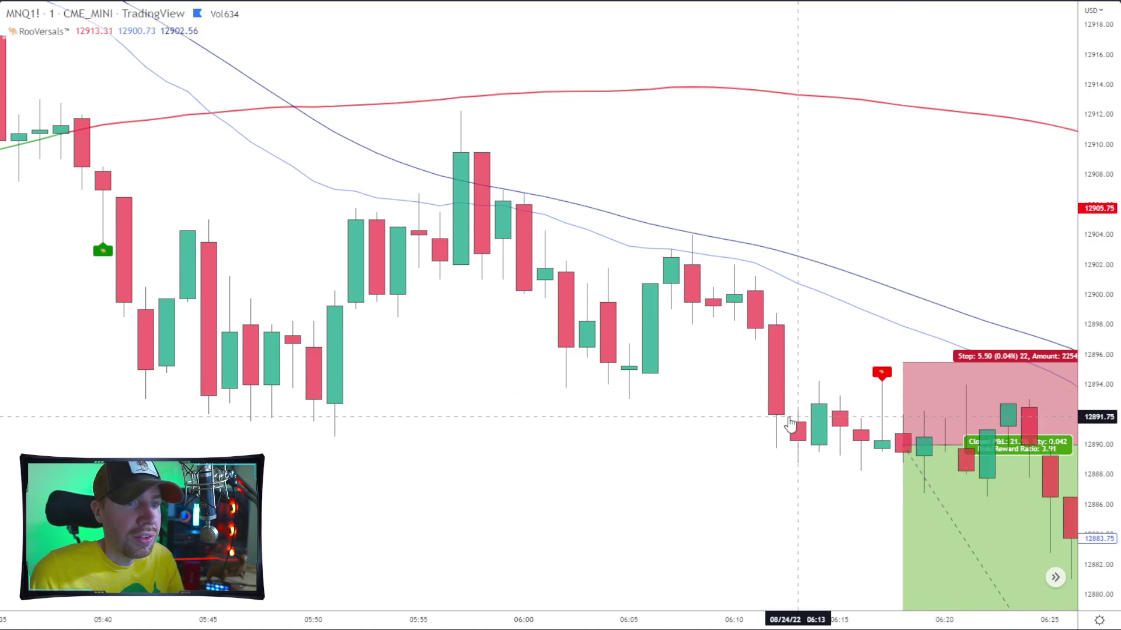
scroll(751, 433, "down", 5)
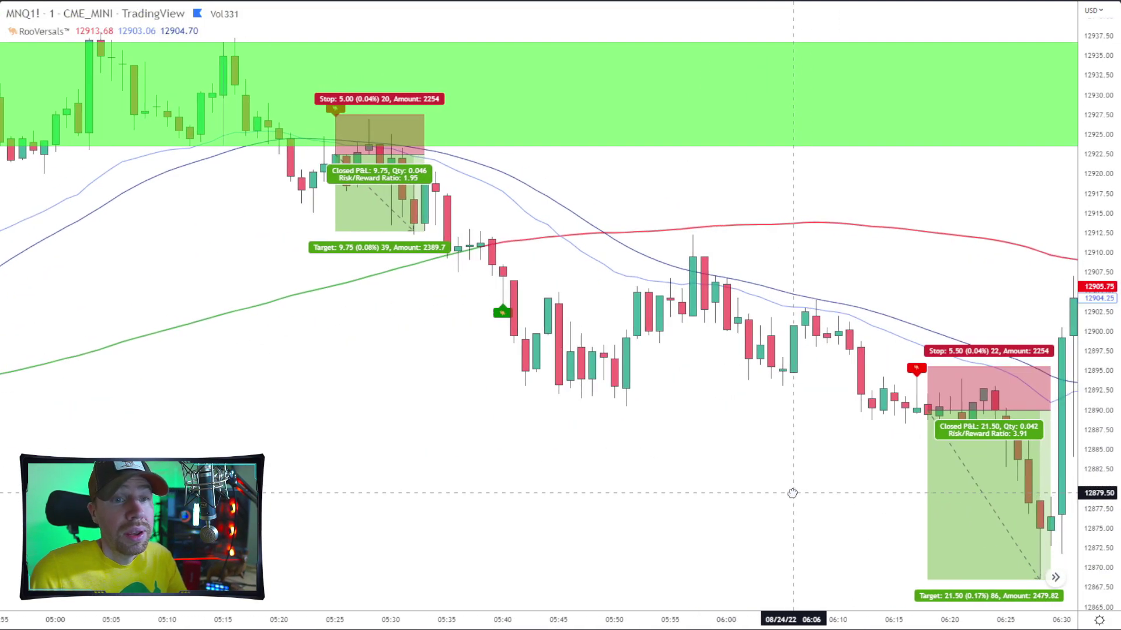
left_click_drag(794, 494, 748, 492)
left_click_drag(975, 363, 606, 273)
scroll(893, 305, "down", 3)
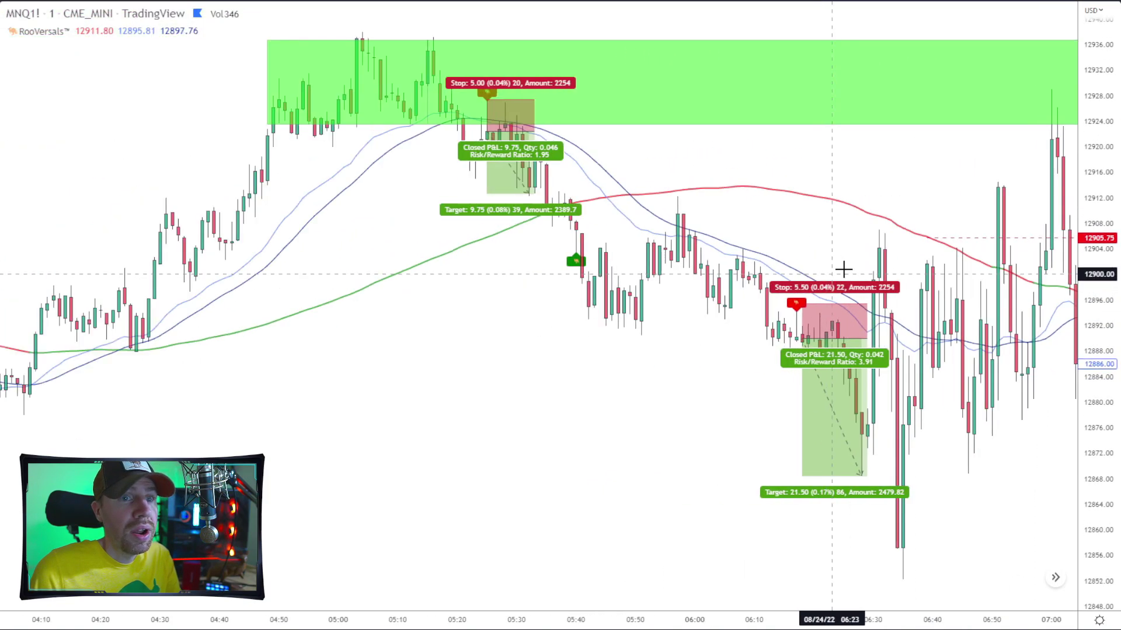
left_click_drag(941, 173, 916, 263)
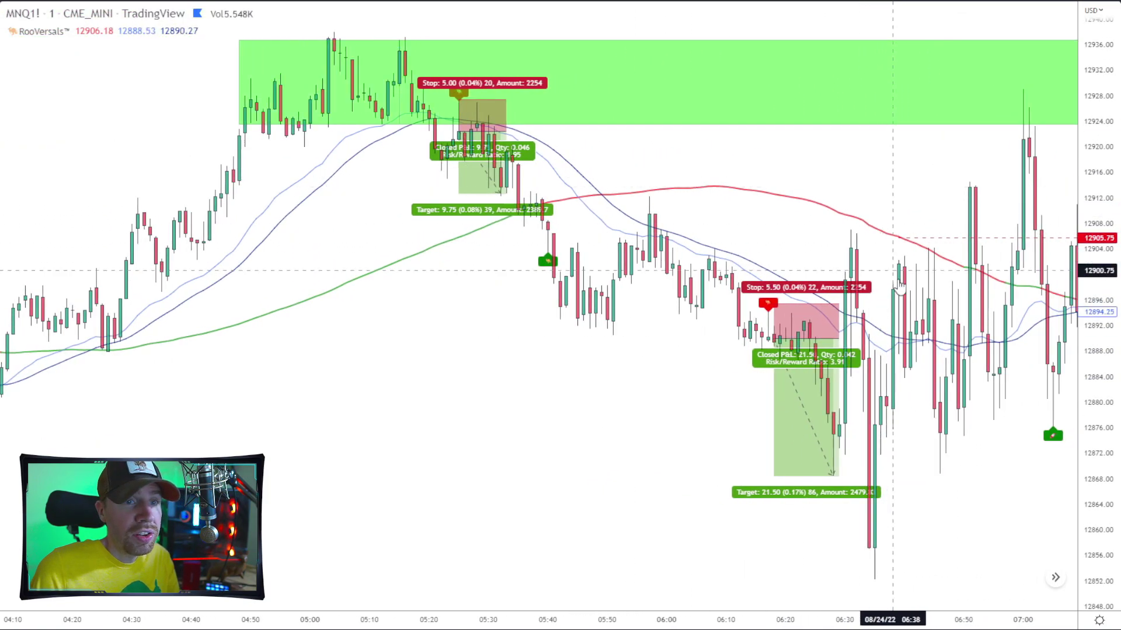
scroll(1004, 287, "up", 3)
left_click_drag(1004, 287, 985, 292)
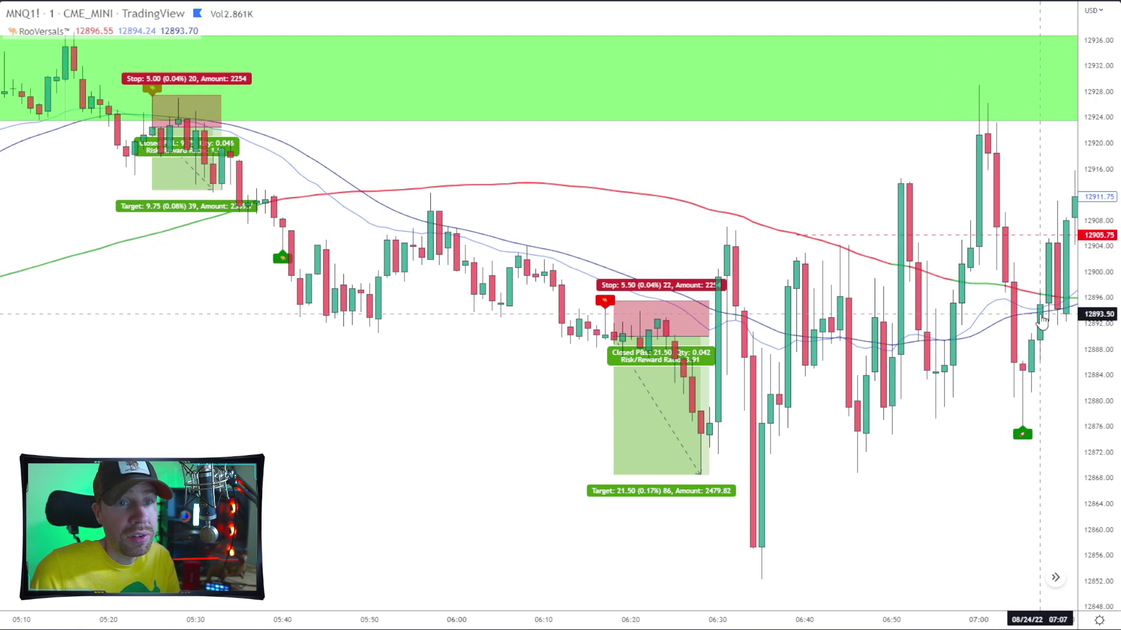
scroll(976, 313, "up", 3)
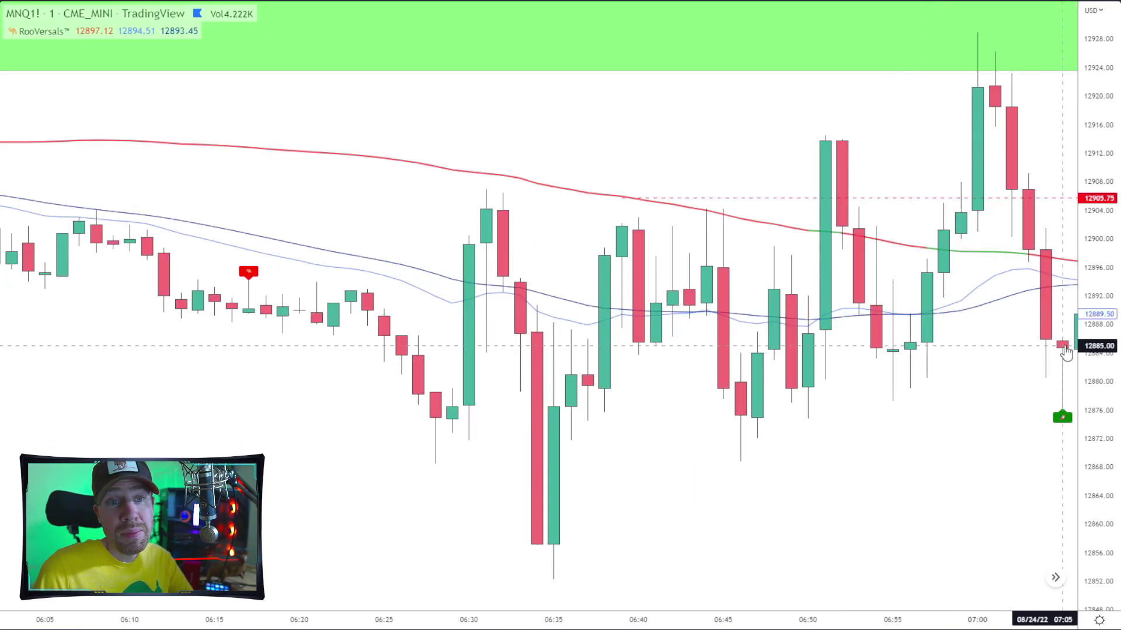
scroll(904, 397, "down", 3)
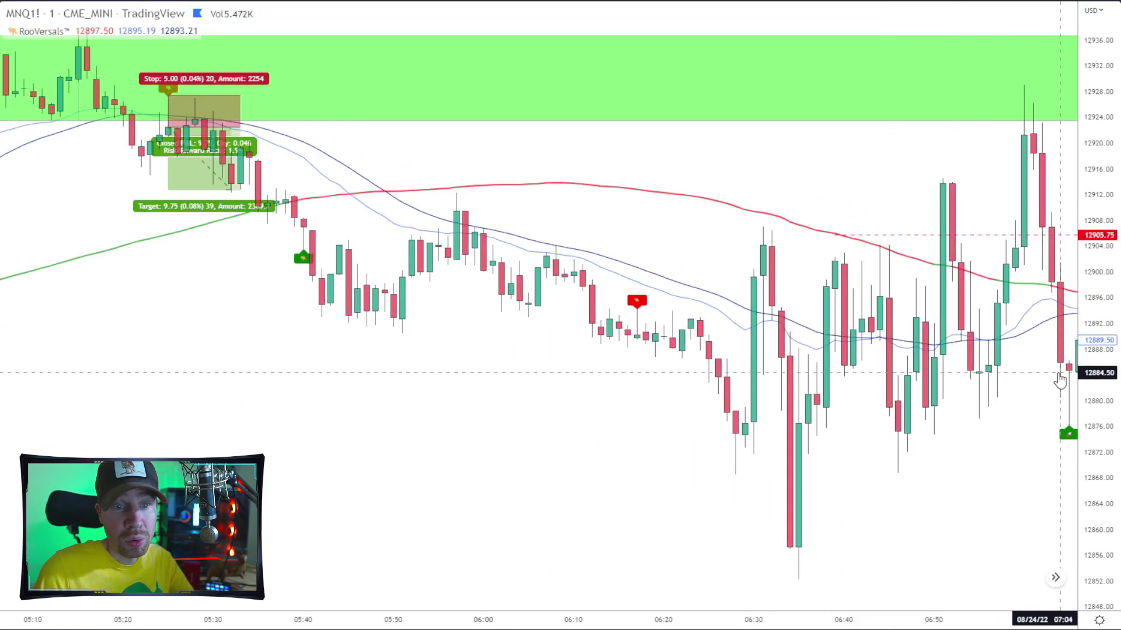
scroll(1023, 295, "up", 3)
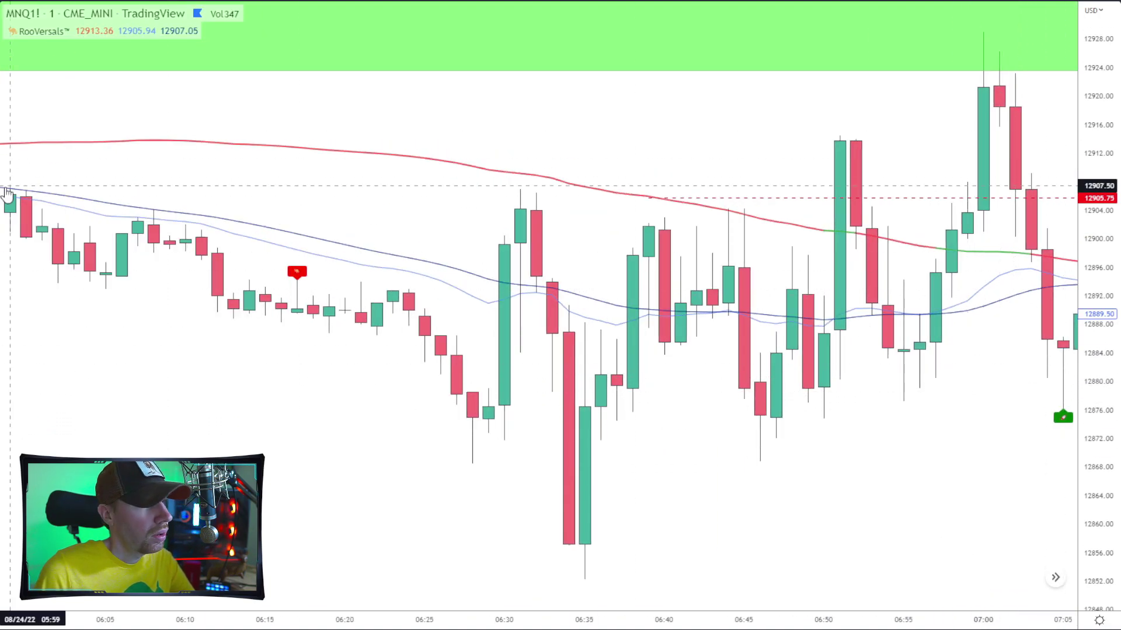
scroll(638, 375, "down", 2)
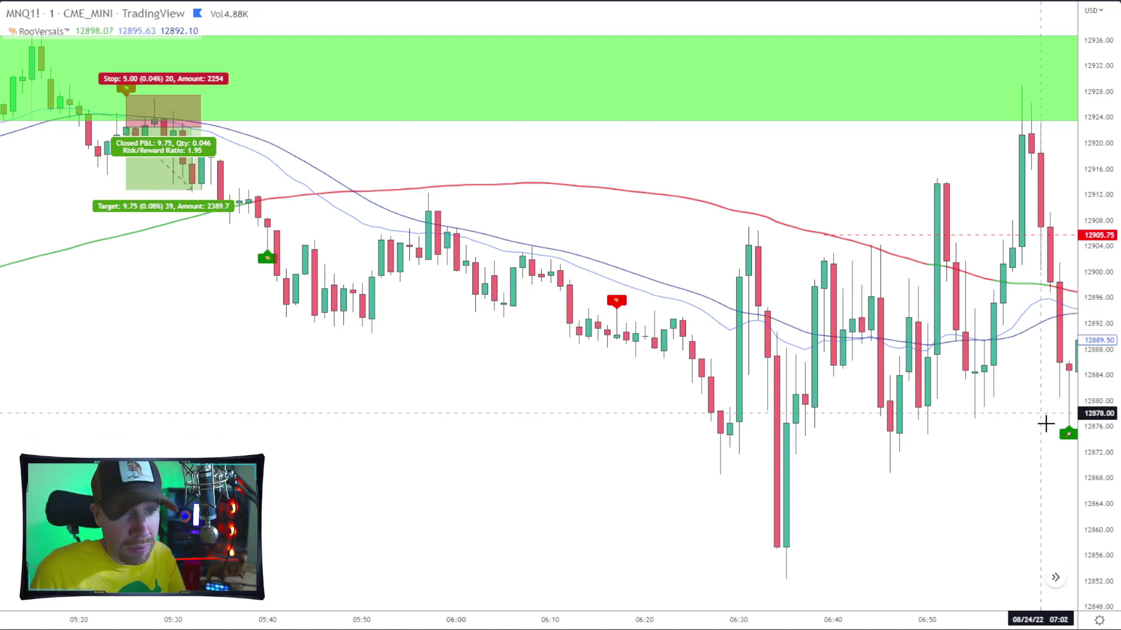
left_click(999, 380)
left_click_drag(999, 380, 388, 445)
Step: Deselect the candle series and jump to the most recent bars with Alt+R
scroll(933, 320, "down", 3)
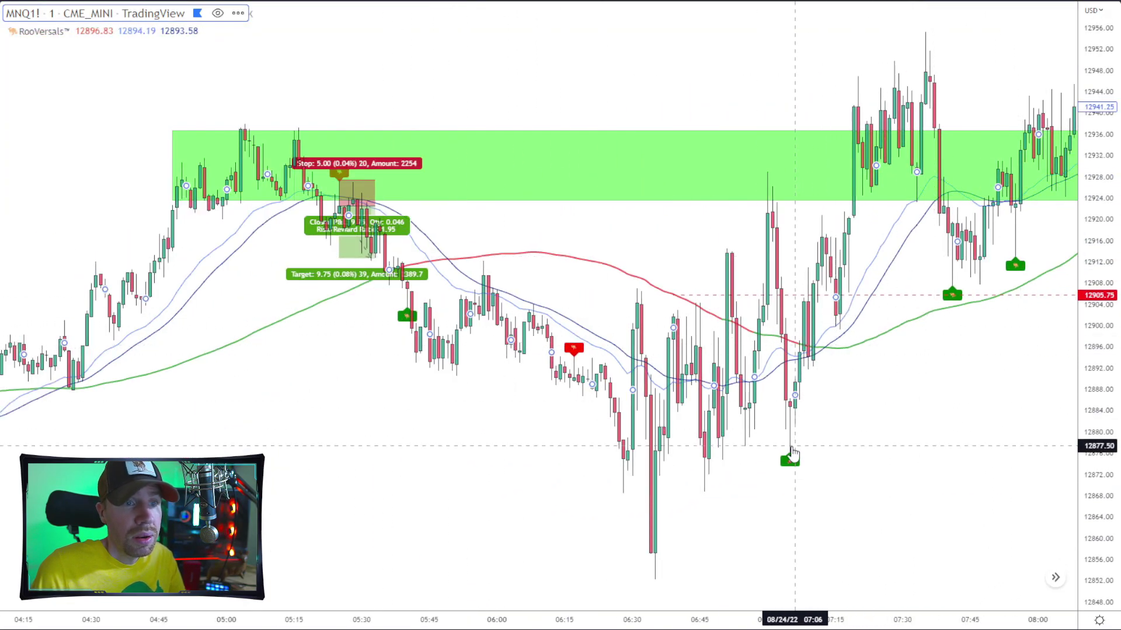
left_click(925, 445)
scroll(946, 350, "up", 3)
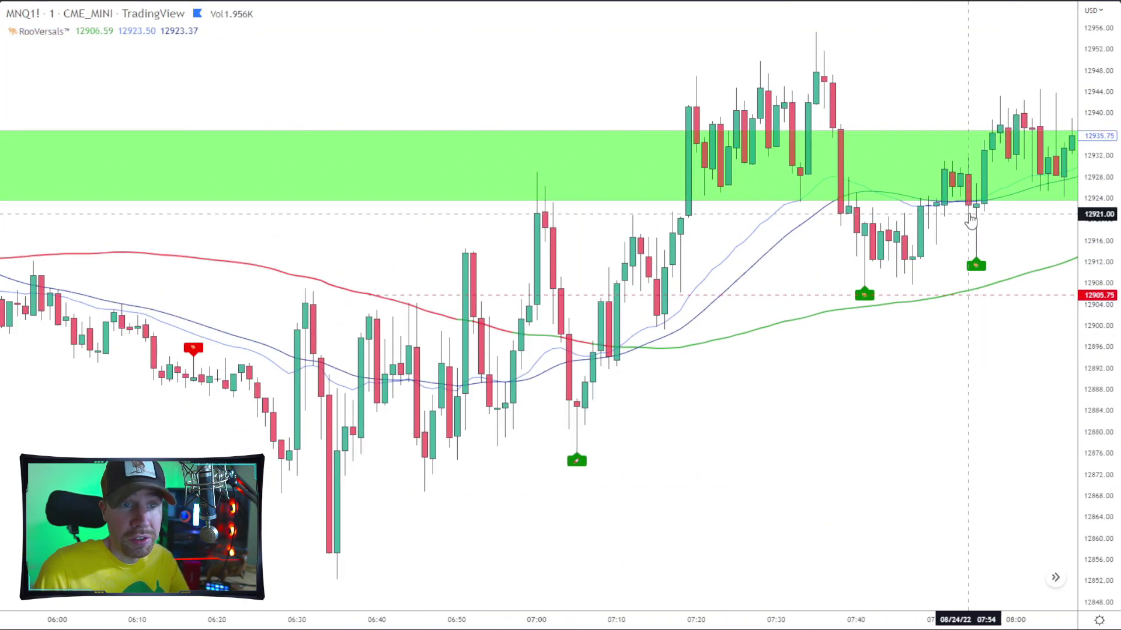
scroll(868, 293, "up", 3)
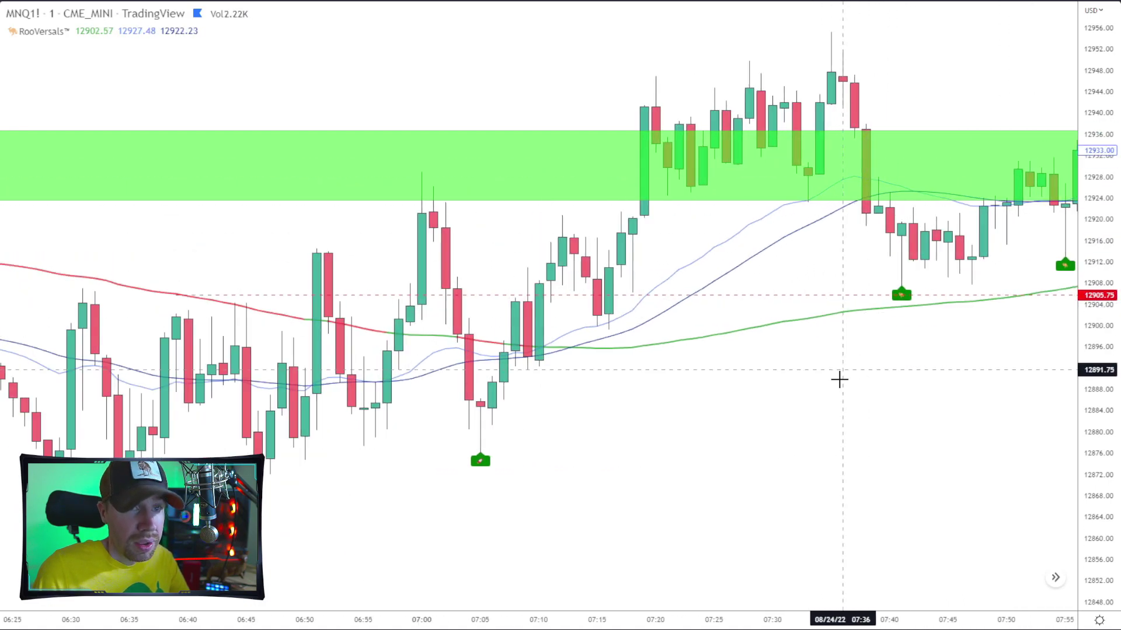
key("alt+r")
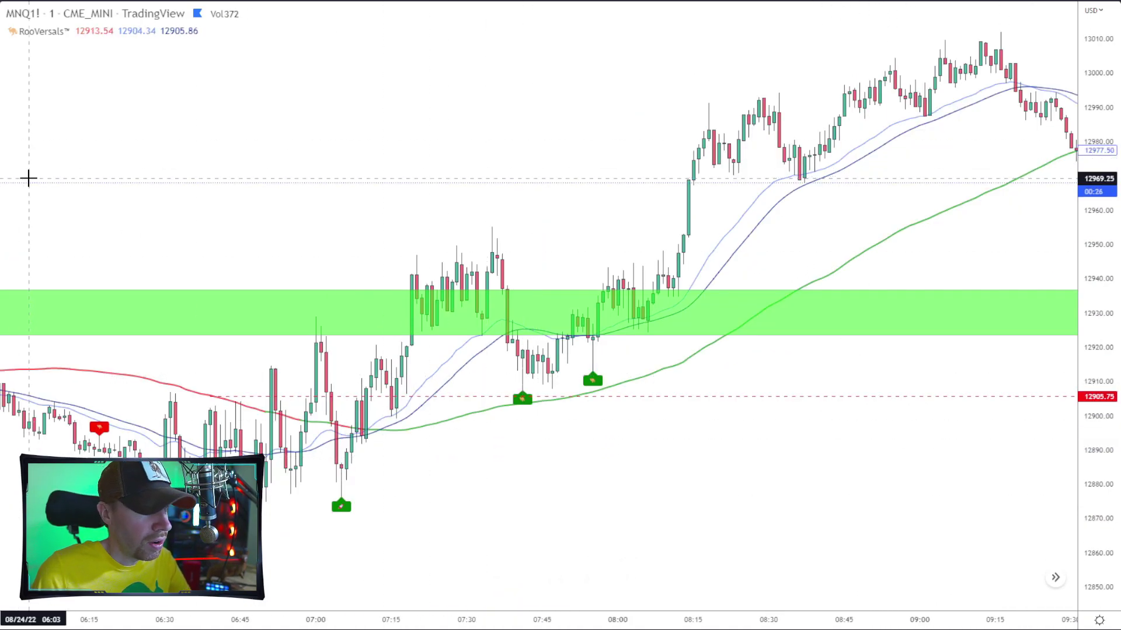
Step: Place a long at the 07:05 signal (stop ~12876.75, target ~13005) and raise a later long's stop to ~12913
left_click(351, 461)
left_click_drag(351, 563, 345, 501)
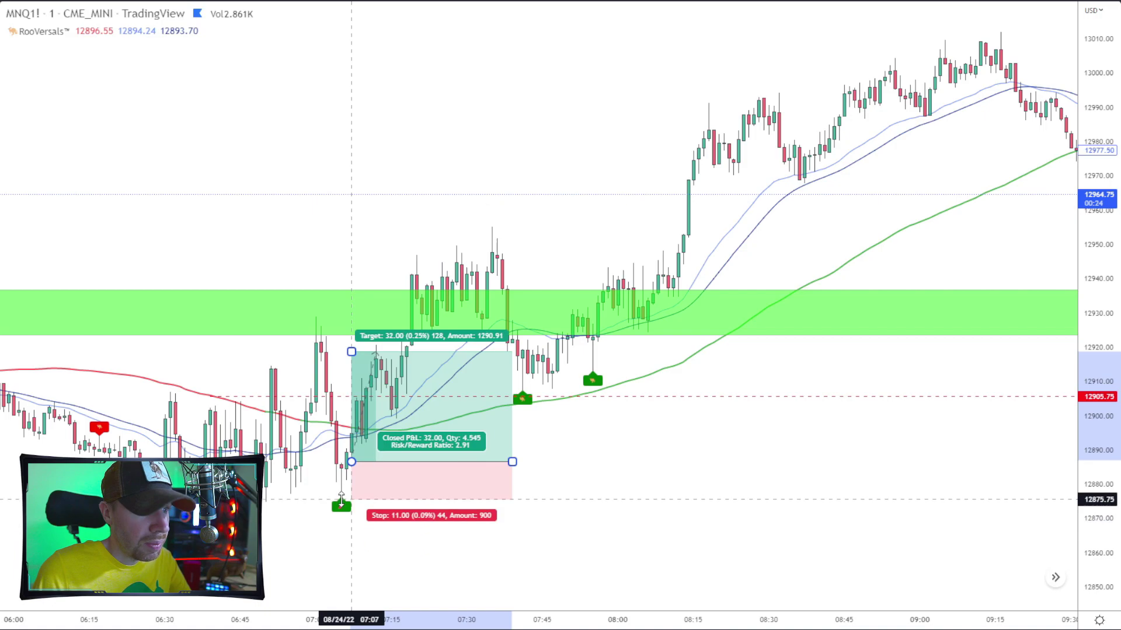
left_click_drag(386, 350, 410, 62)
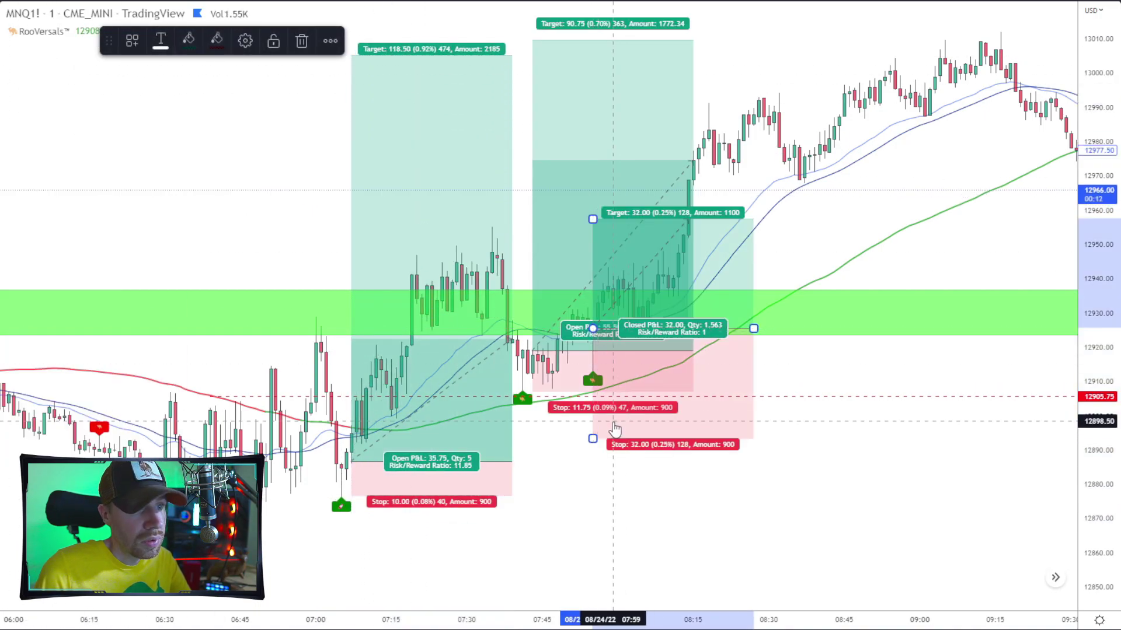
left_click_drag(593, 440, 596, 371)
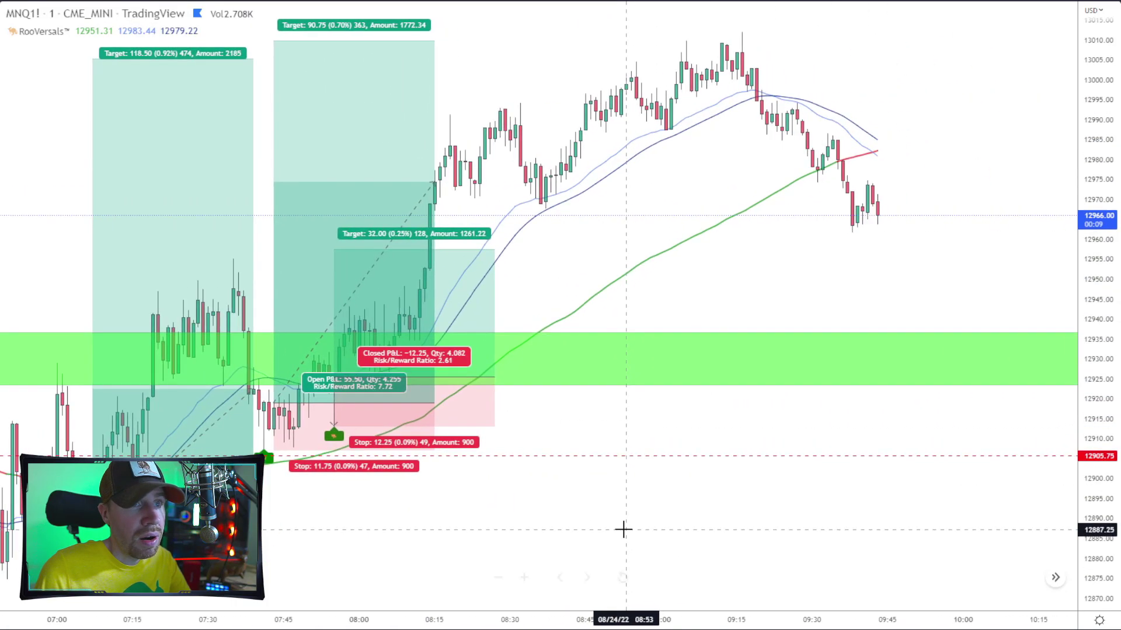
Step: Lower the second long position's target, leaving the 07:45 long at 76.00, risk/reward 6.47
left_click(566, 169)
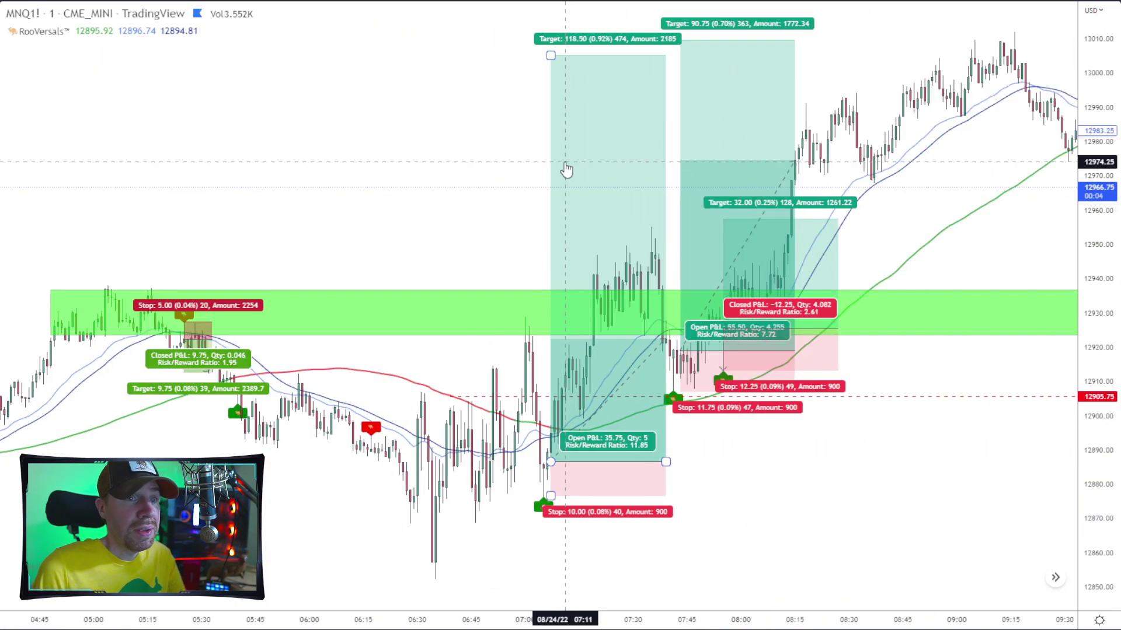
scroll(566, 169, "up", 3)
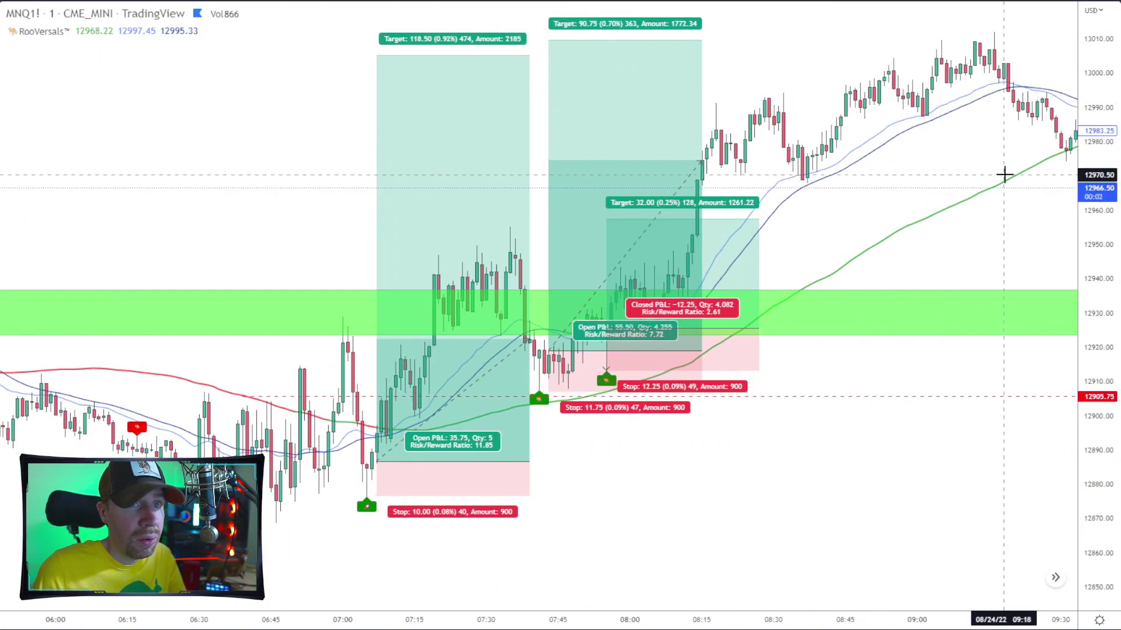
scroll(907, 108, "up", 3)
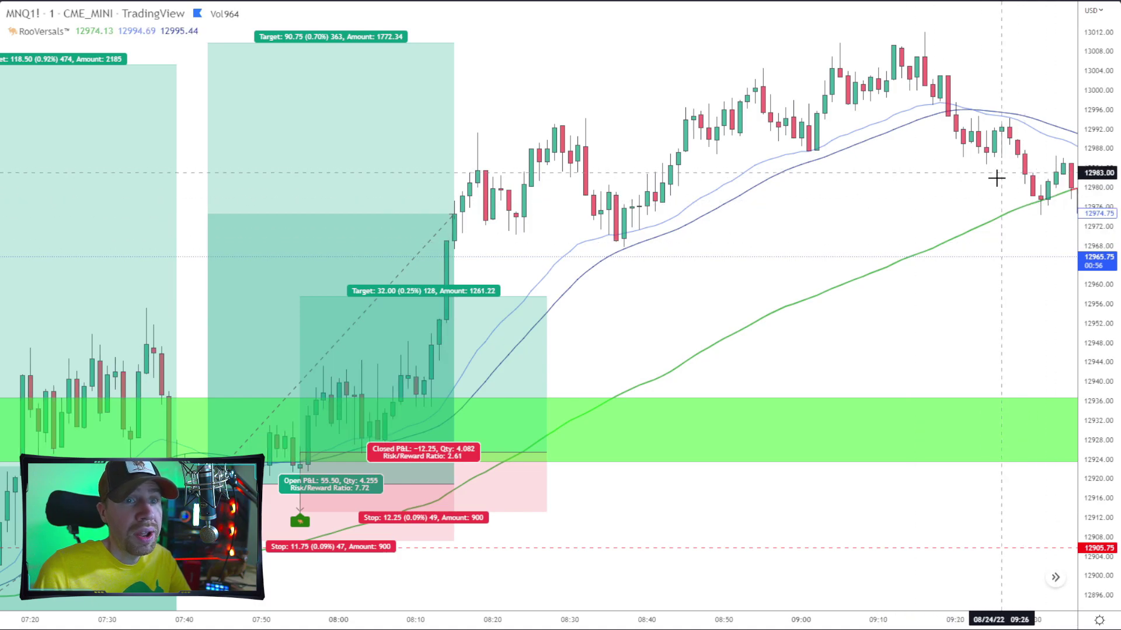
scroll(991, 153, "down", 5)
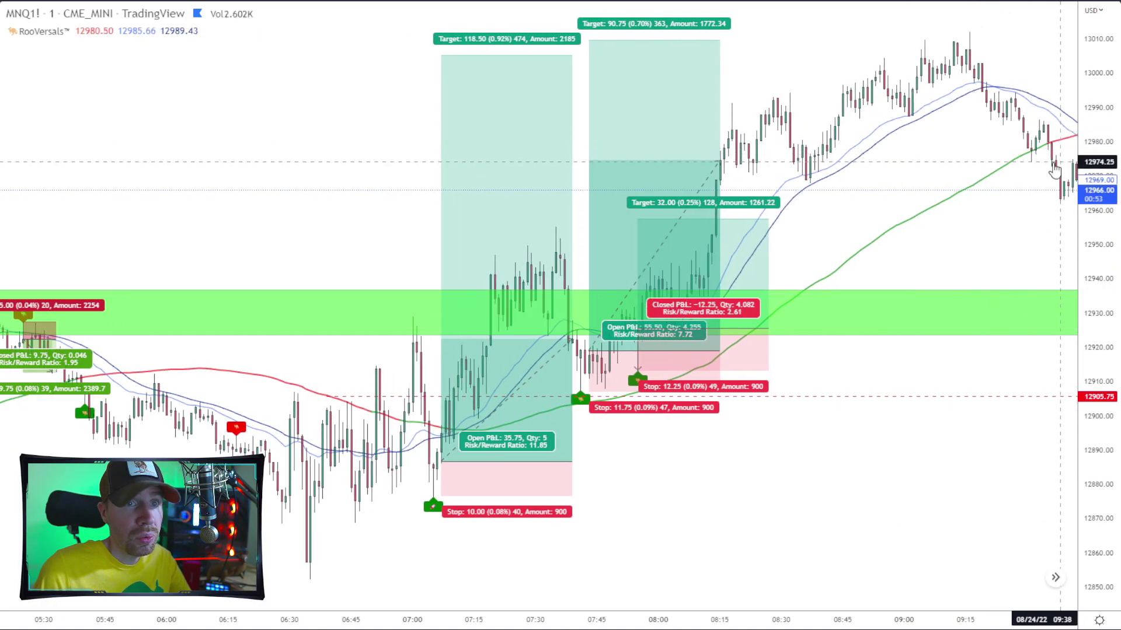
mouse_move(628, 40)
left_mouse_down()
mouse_move(628, 108)
mouse_move(628, 89)
left_mouse_up()
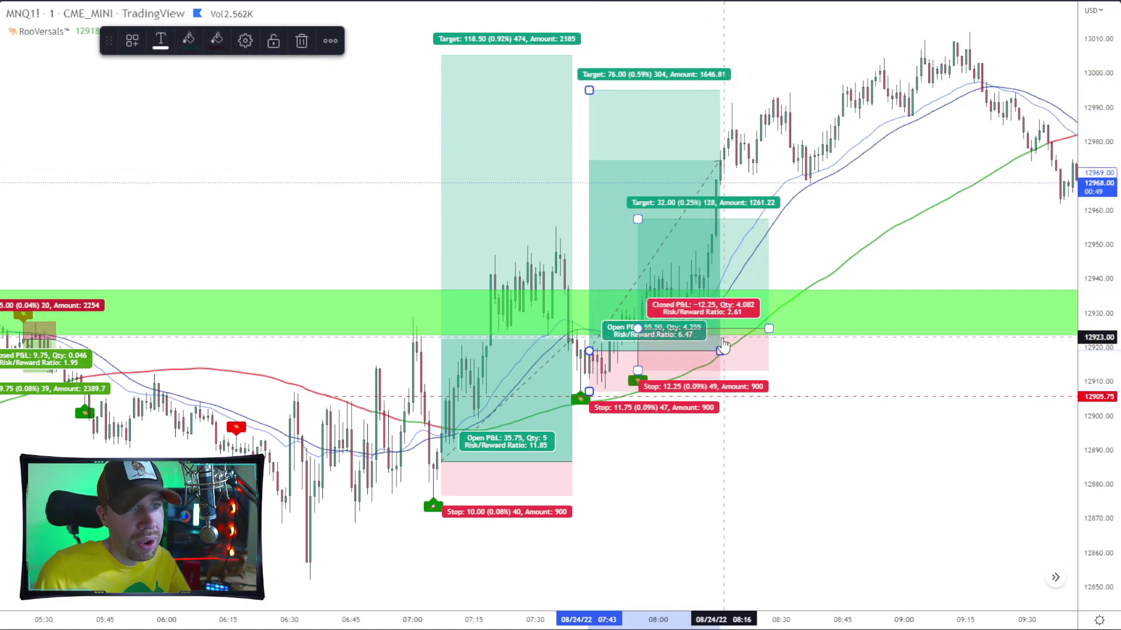
Step: Extend the 76.00 long, set targets to 69.00 and 111.25, and open RooVersals settings
left_click_drag(719, 350, 981, 351)
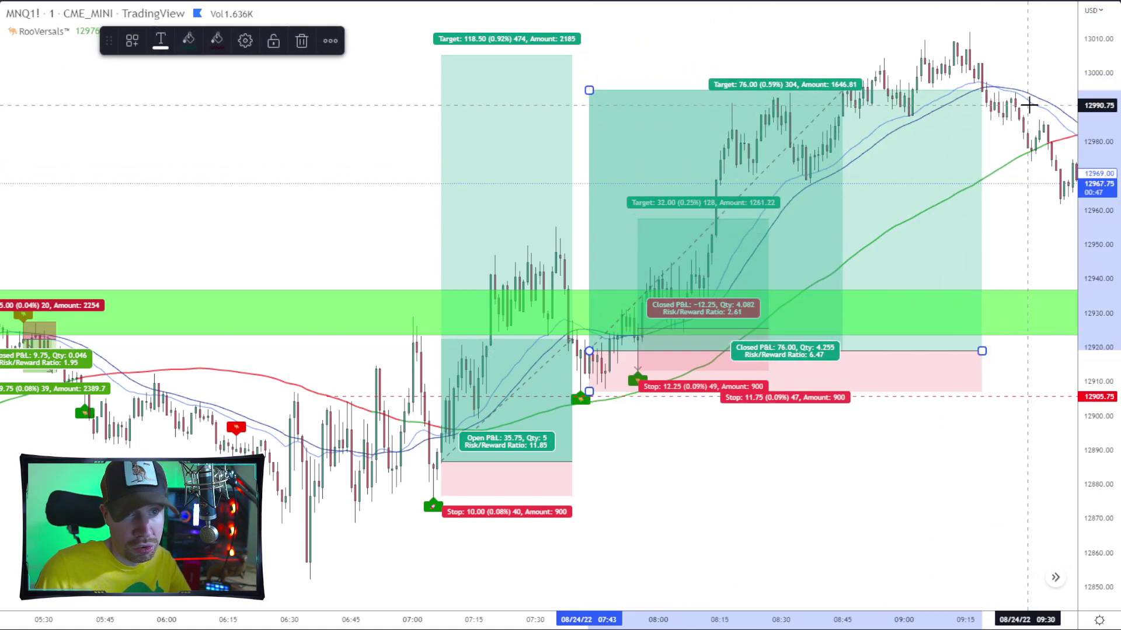
left_click_drag(637, 219, 638, 92)
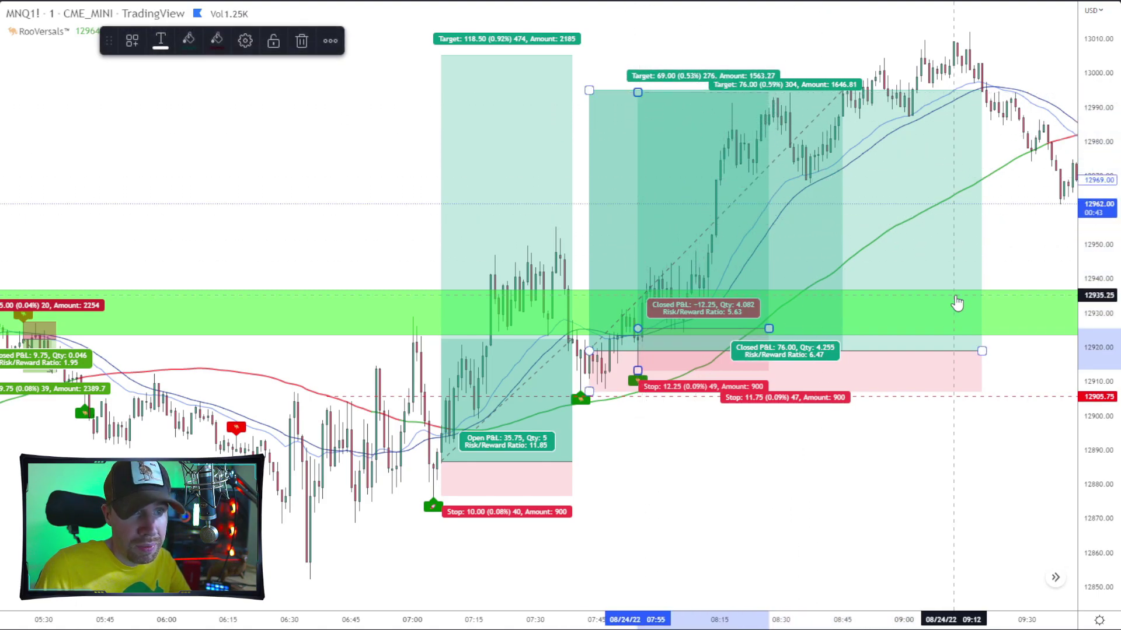
left_click_drag(463, 55, 463, 80)
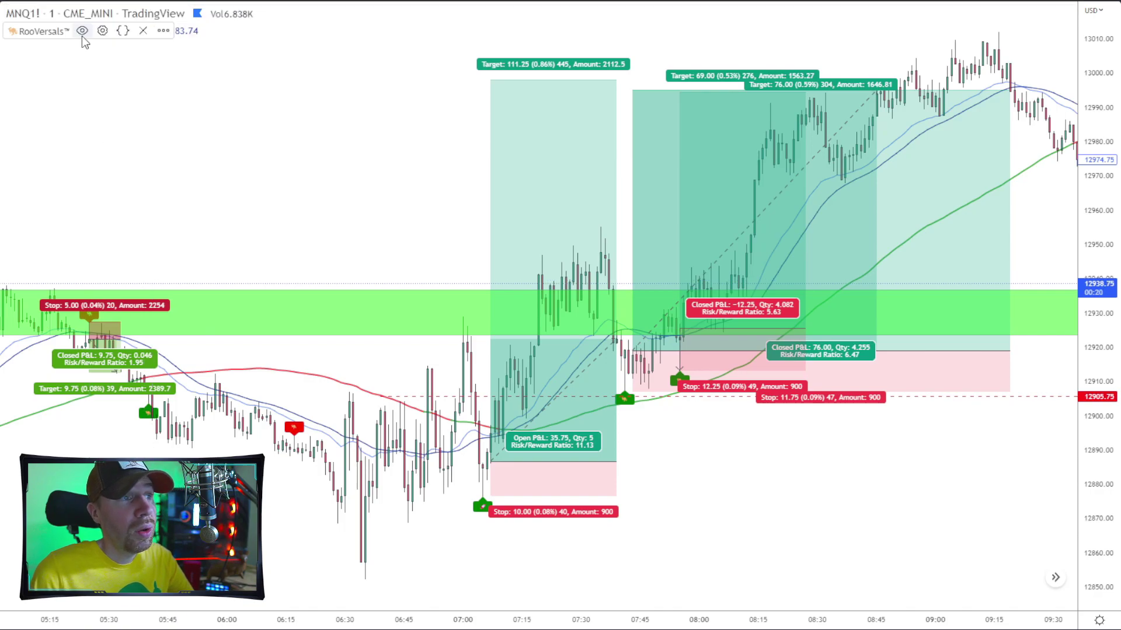
left_click(101, 33)
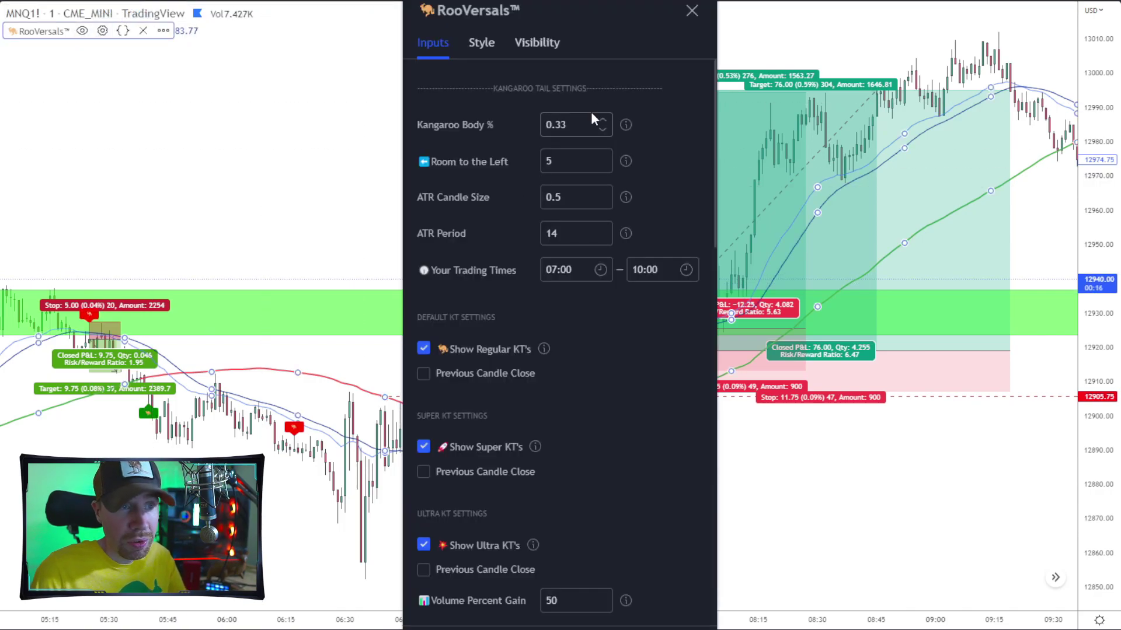